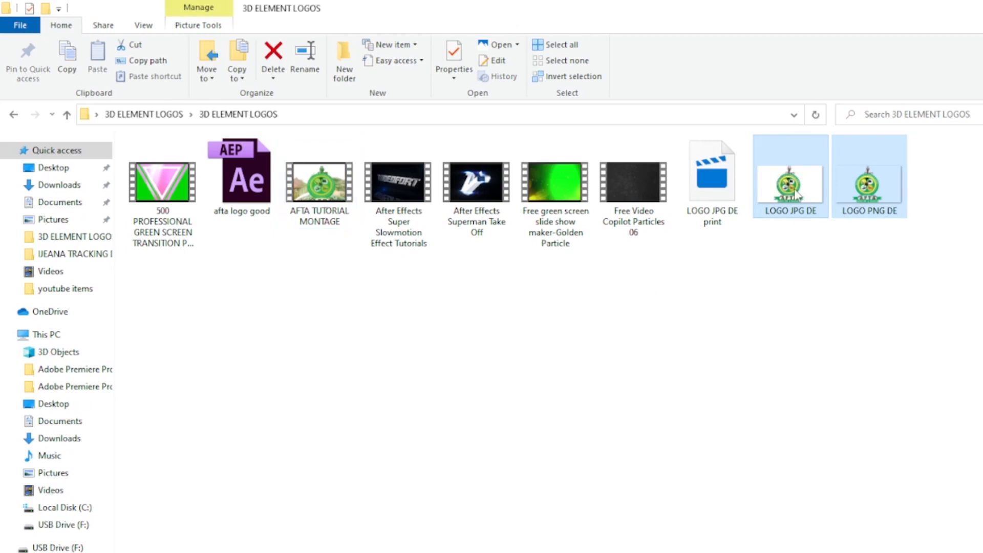
- Import the LOGO JPG DE and LOGO PNG DE images into the After Effects project
{"action": "left_click", "coordinate": [897, 220]}
{"action": "left_click_drag", "start_coordinate": [956, 196], "coordinate": [138, 285]}
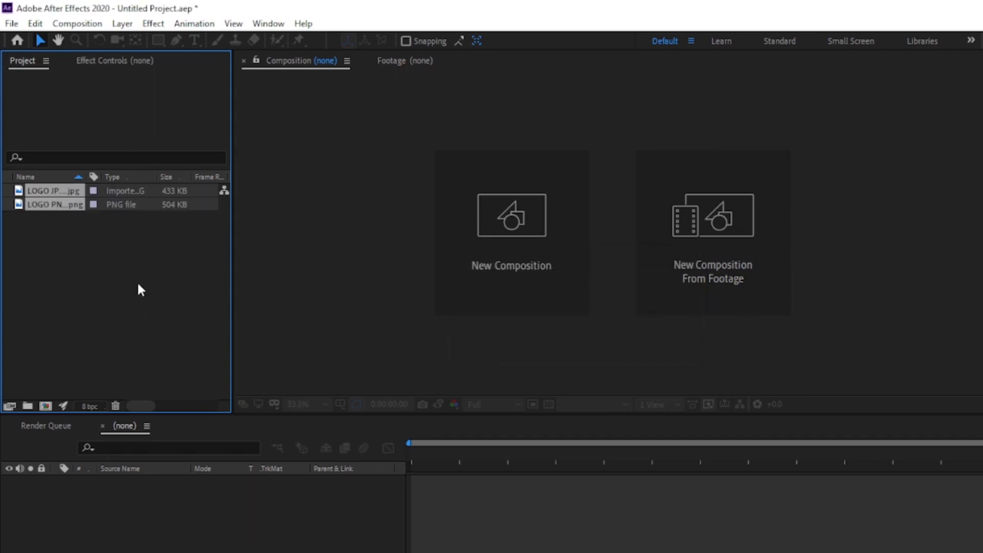
{"action": "left_click", "coordinate": [172, 295]}
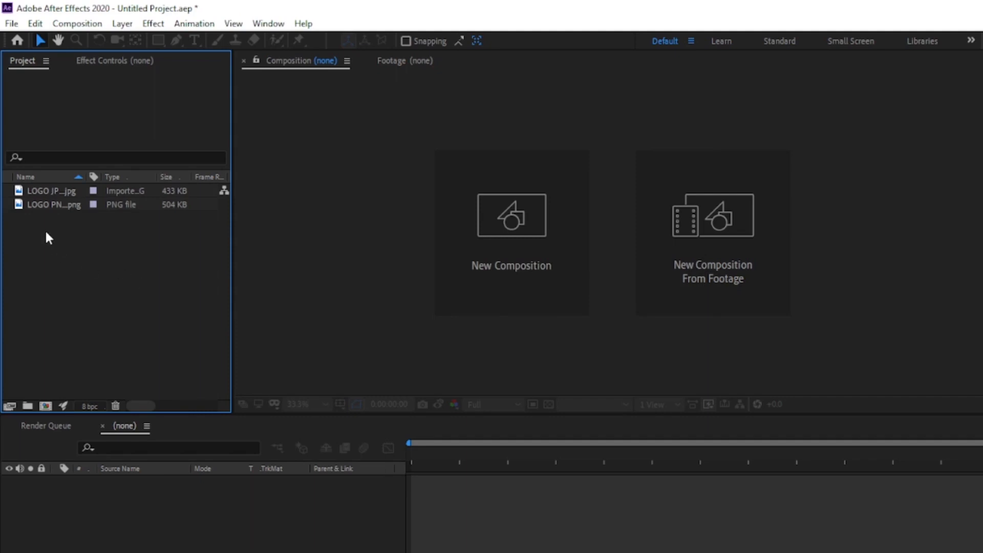
- Create a composition from the LOGO JPG DE image and set the current time to 0;00;00;05
{"action": "left_click", "coordinate": [20, 191]}
{"action": "left_click_drag", "start_coordinate": [20, 192], "coordinate": [47, 407]}
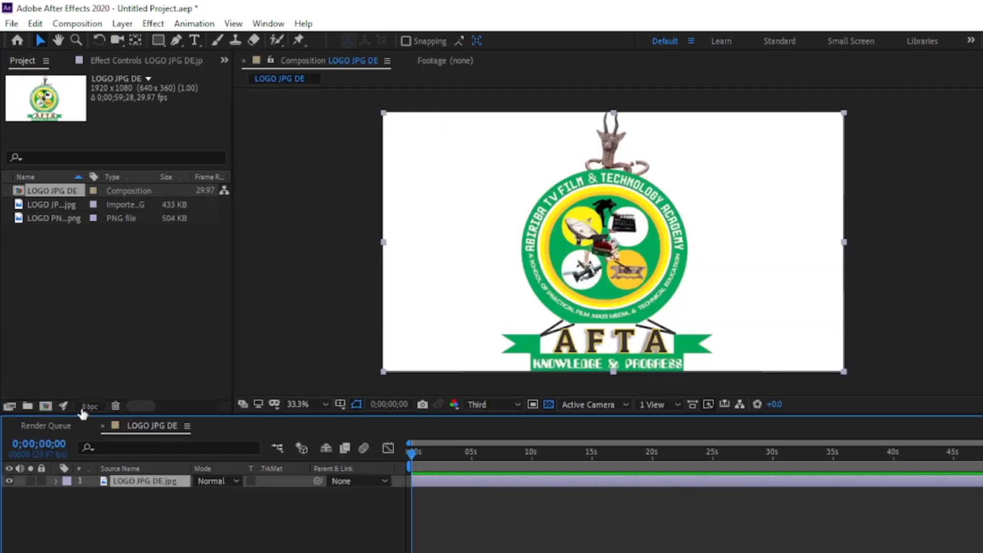
{"action": "mouse_move", "coordinate": [410, 455]}
{"action": "left_mouse_down"}
{"action": "mouse_move", "coordinate": [779, 453]}
{"action": "mouse_move", "coordinate": [417, 462]}
{"action": "left_mouse_up"}
- Add LOGO PNG DE.png above the JPG layer in the composition and hide the JPG layer
{"action": "left_click", "coordinate": [18, 220]}
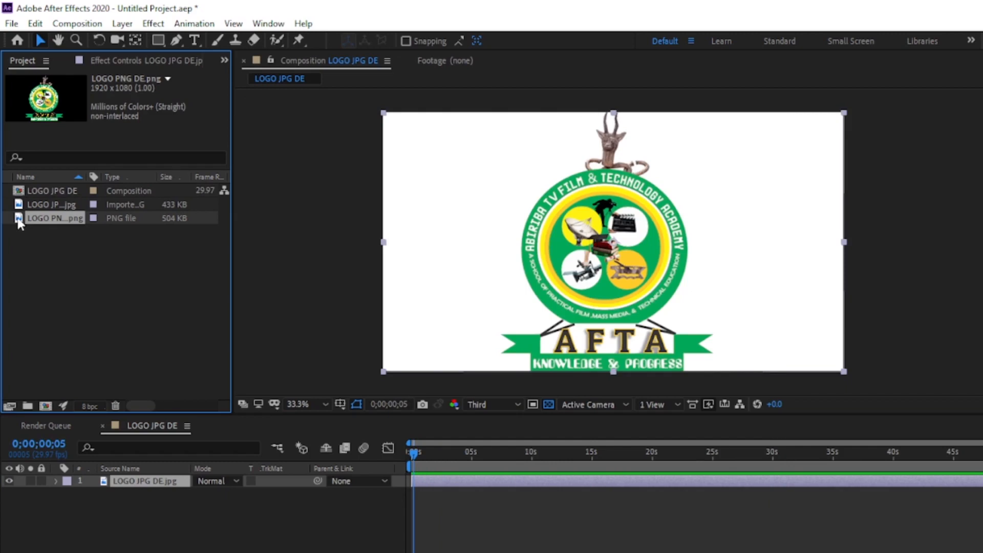
{"action": "left_click_drag", "start_coordinate": [19, 221], "coordinate": [122, 482]}
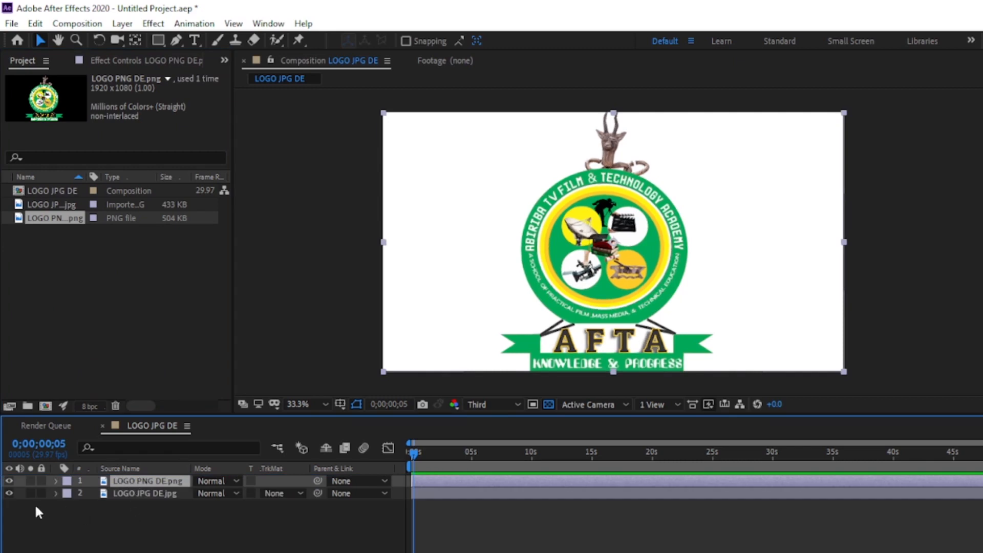
{"action": "left_click", "coordinate": [10, 494]}
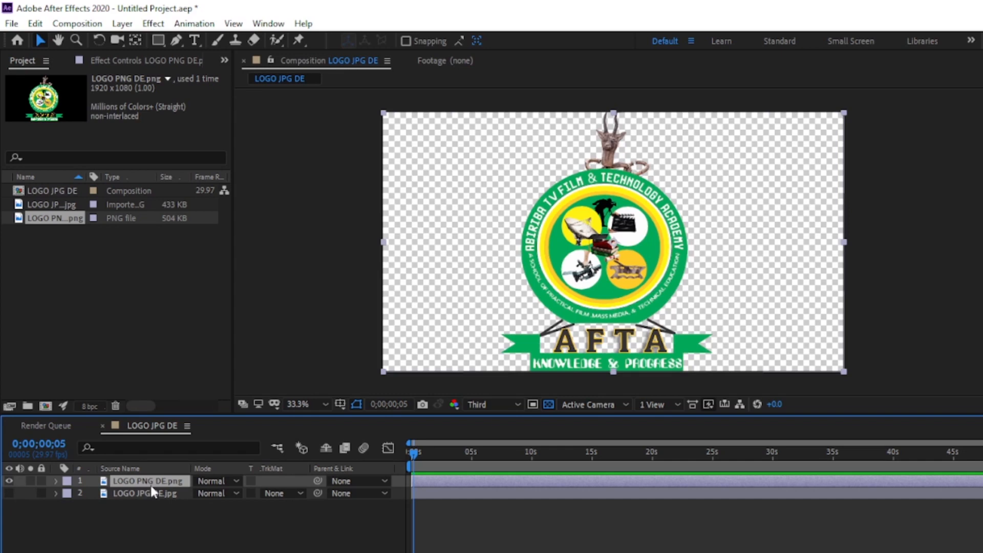
- Auto-trace the LOGO PNG DE.png layer on the current frame using the Alpha channel, then deselect the layer
{"action": "left_click", "coordinate": [131, 25]}
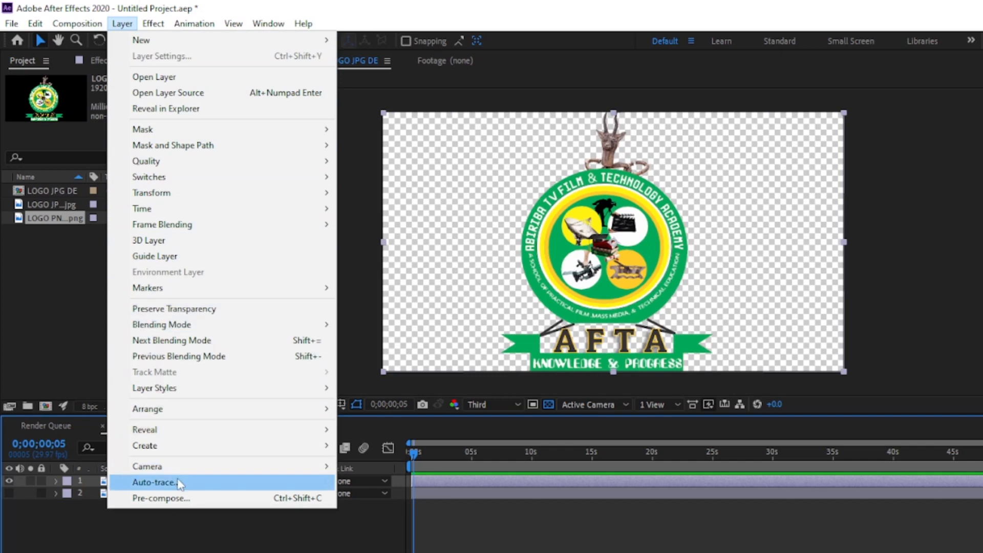
{"action": "left_click", "coordinate": [154, 483]}
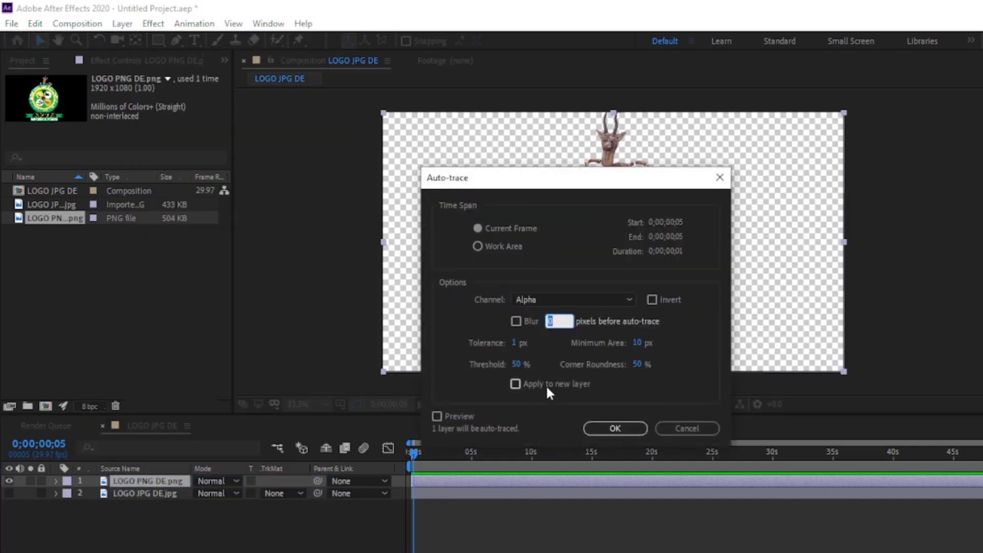
{"action": "left_click", "coordinate": [612, 432]}
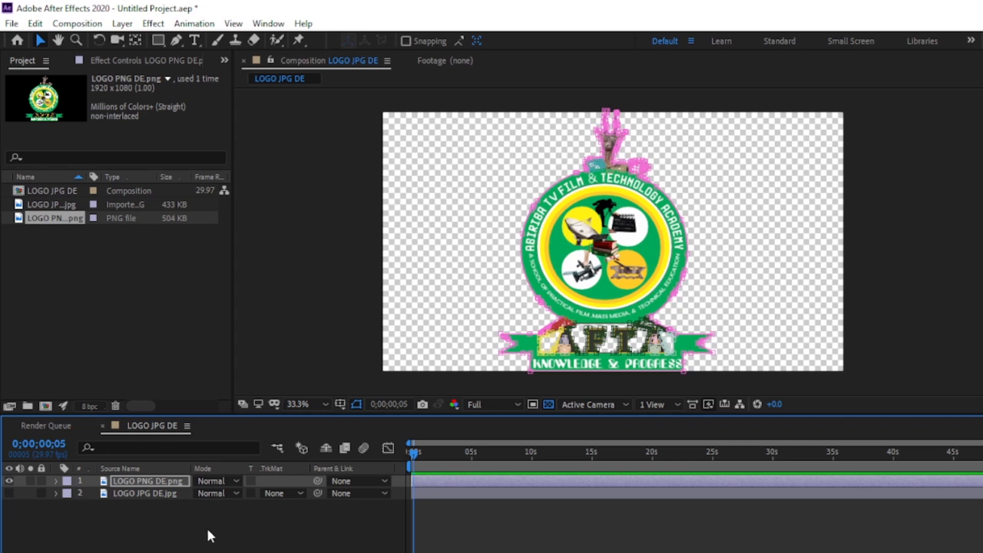
{"action": "left_click", "coordinate": [193, 518]}
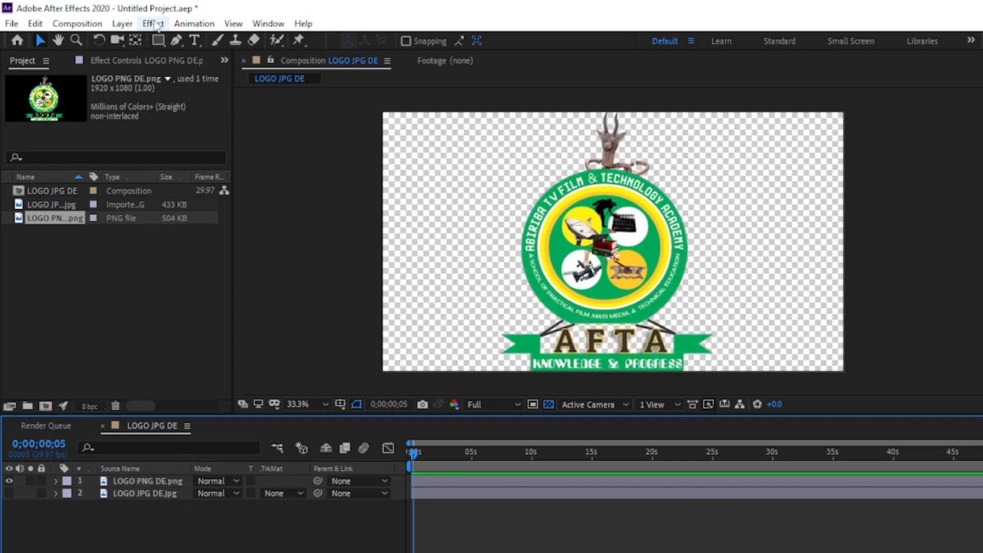
- Create a black 1920 x 1080 px solid layer named e3d
{"action": "left_click", "coordinate": [122, 24]}
{"action": "mouse_move", "coordinate": [131, 41]}
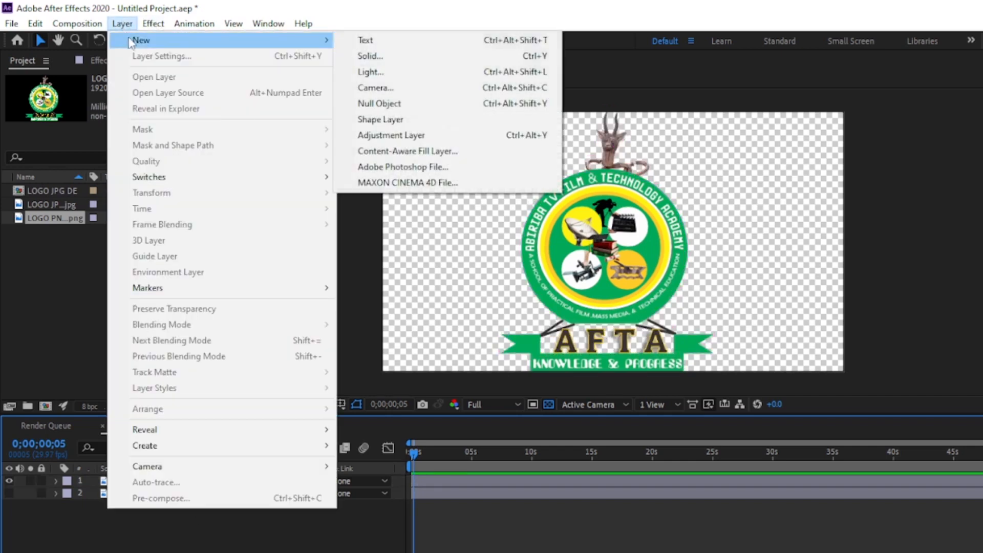
{"action": "left_click", "coordinate": [374, 56]}
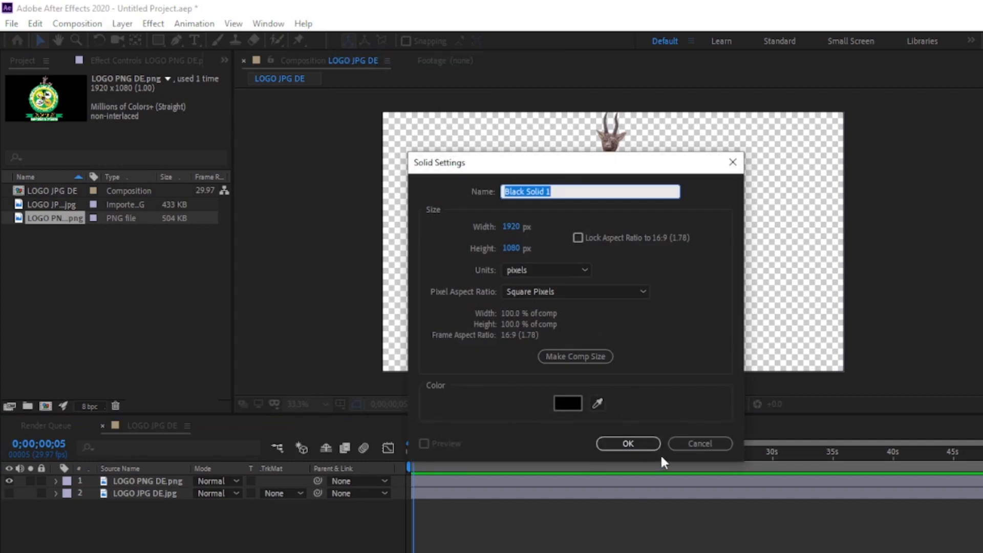
{"action": "type", "text": "c"}
{"action": "type", "text": "3"}
{"action": "type", "text": "d"}
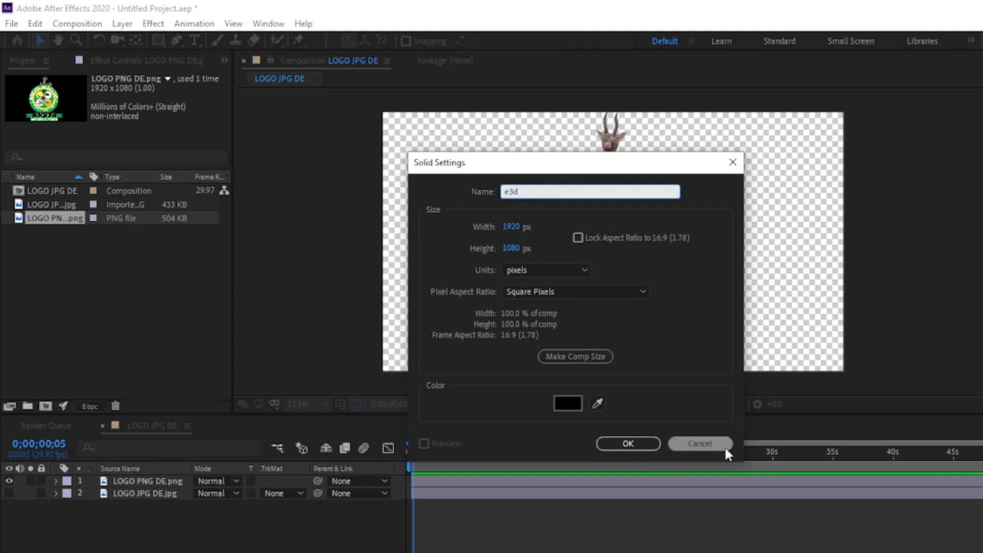
{"action": "left_click", "coordinate": [633, 445]}
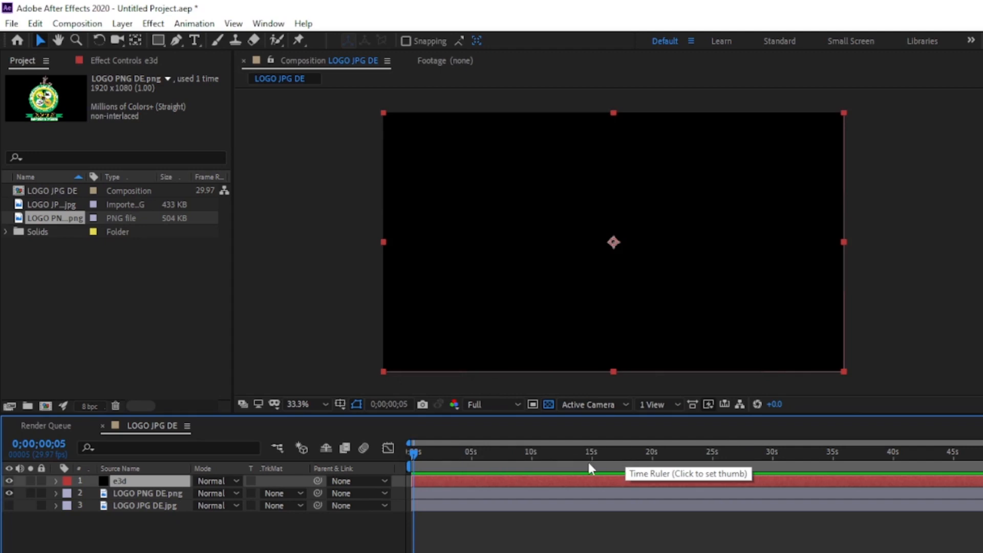
- Apply the Video Copilot Element effect to the e3d solid and keep that layer selected
{"action": "left_click", "coordinate": [153, 23]}
{"action": "mouse_move", "coordinate": [224, 476]}
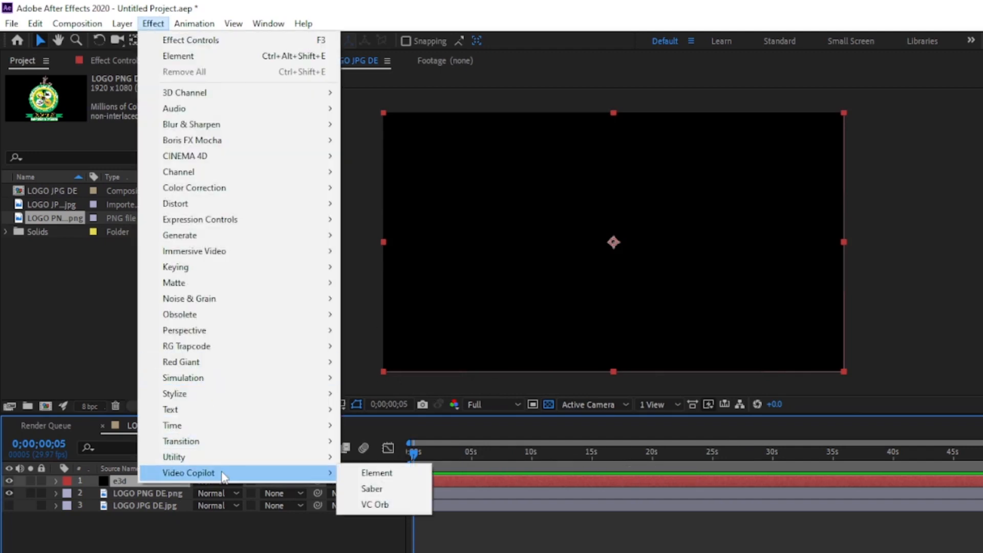
{"action": "left_click", "coordinate": [372, 474]}
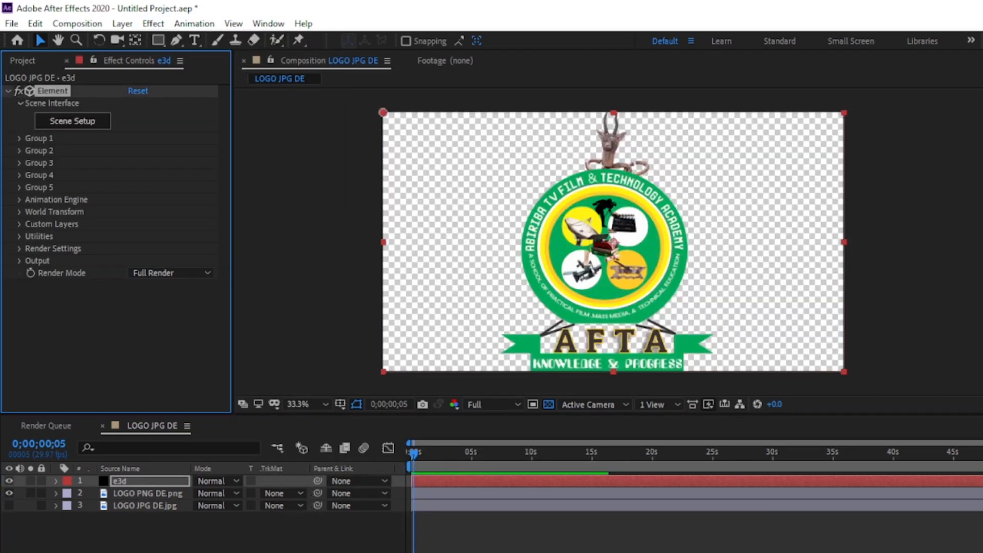
{"action": "left_click", "coordinate": [155, 492]}
{"action": "left_click", "coordinate": [146, 482]}
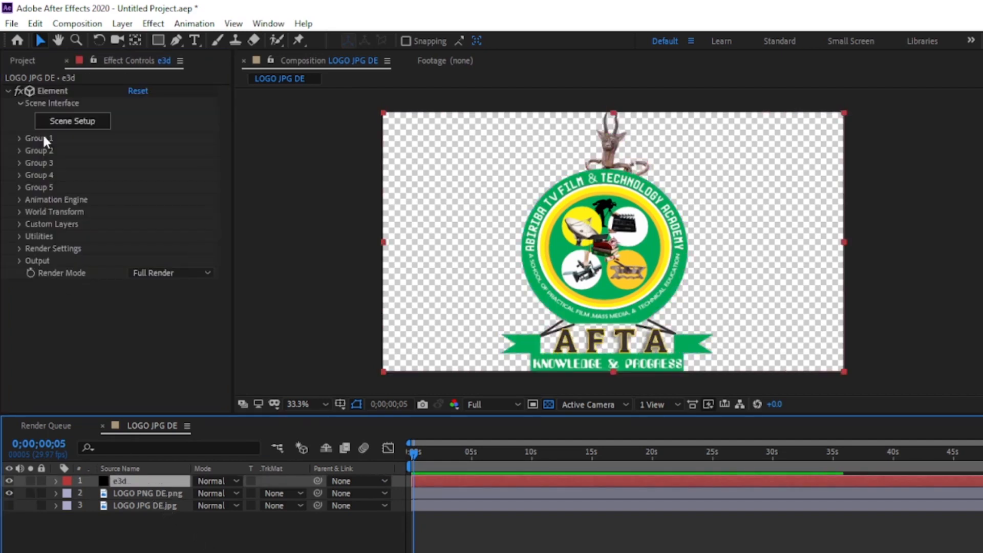
- Assign LOGO PNG DE.png to Path Layer 1 in Element's custom text and masks
{"action": "left_click", "coordinate": [19, 226]}
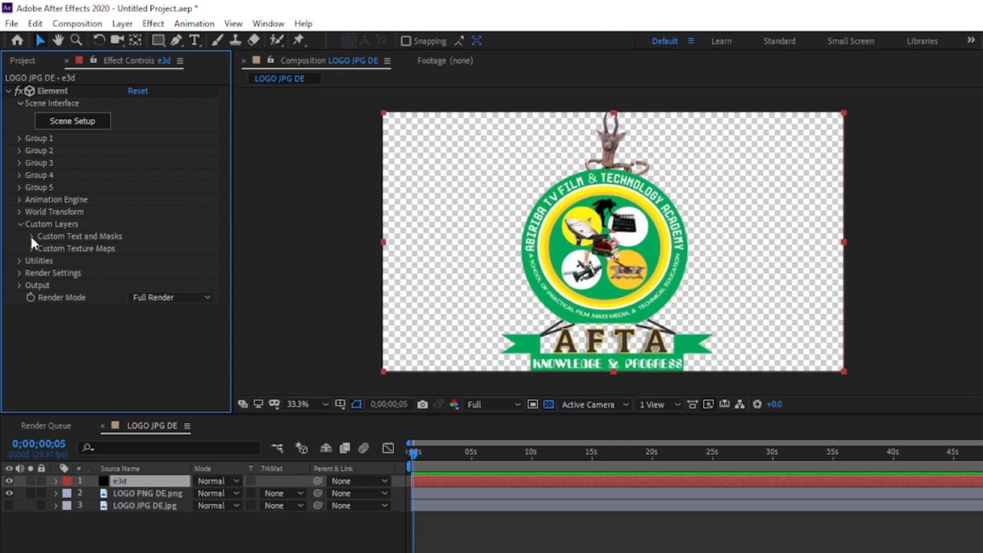
{"action": "left_click", "coordinate": [31, 236]}
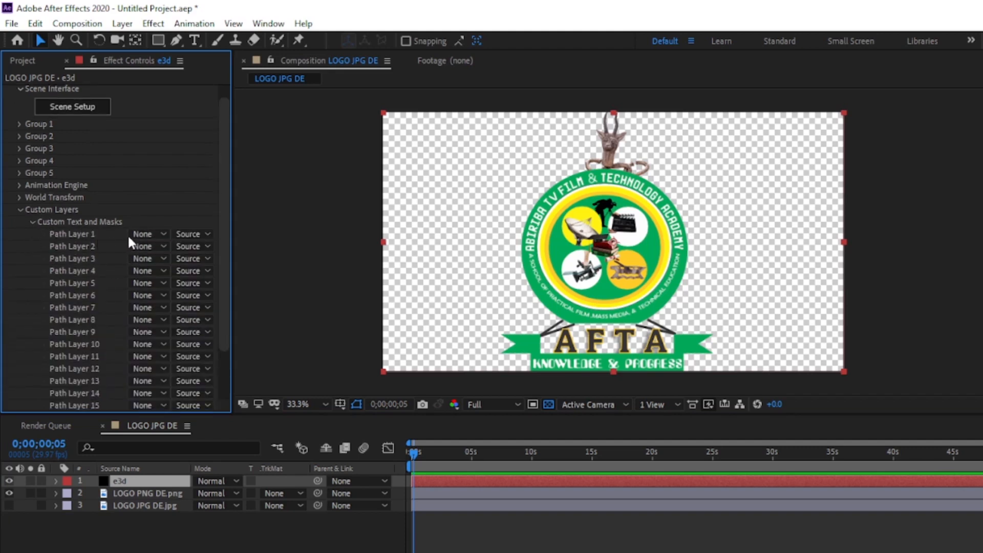
{"action": "left_click", "coordinate": [142, 235]}
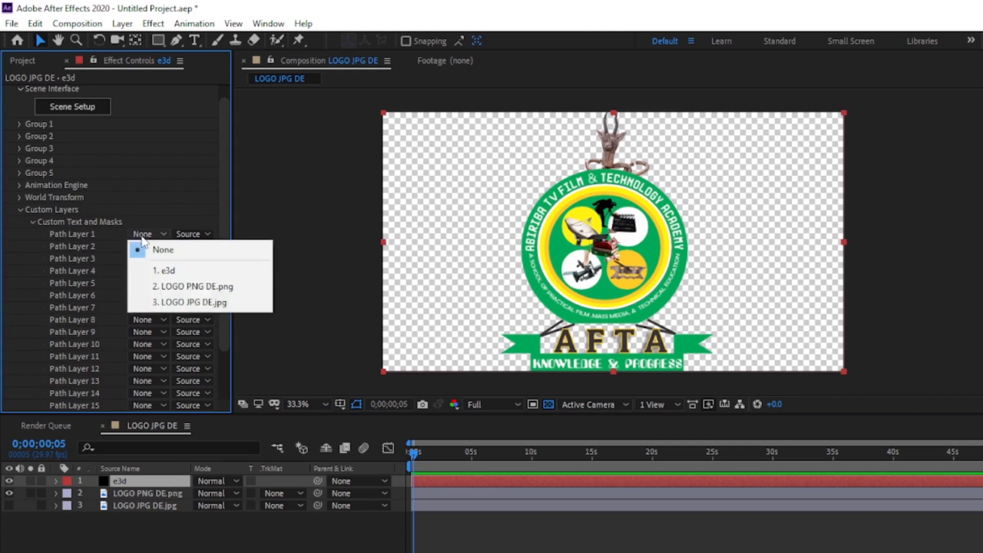
{"action": "left_click", "coordinate": [199, 290]}
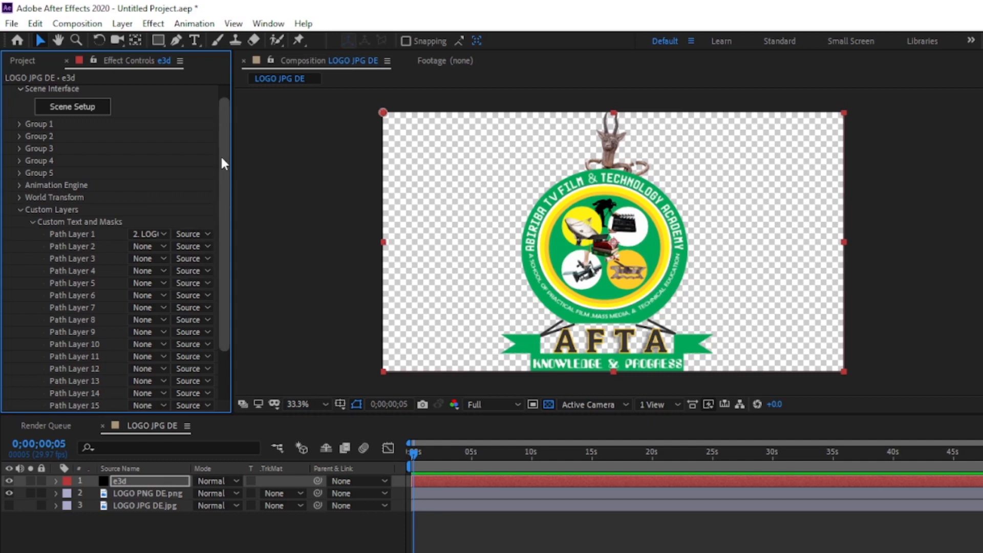
- Assign LOGO JPG DE.jpg to Layer 1 in Element's custom texture maps
{"action": "left_click_drag", "start_coordinate": [221, 155], "coordinate": [224, 243]}
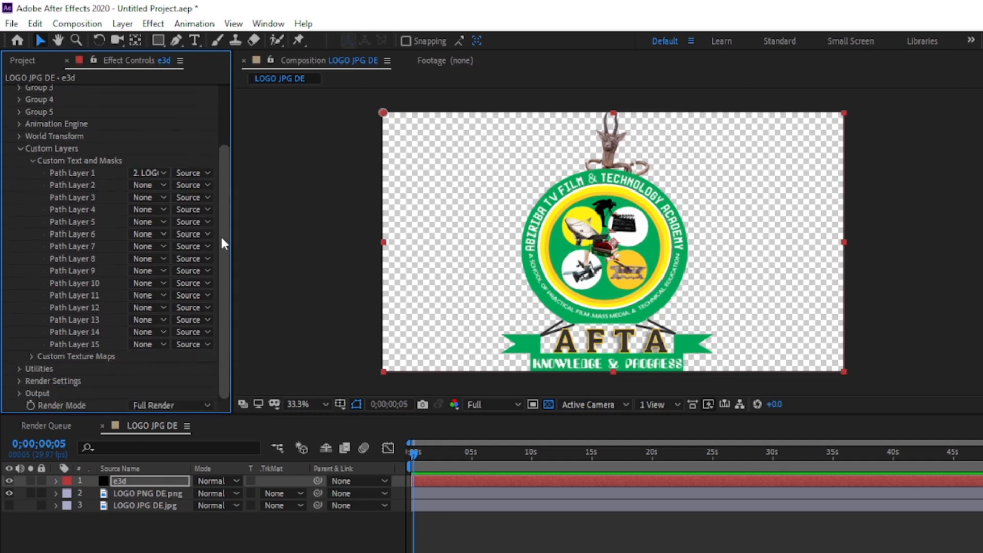
{"action": "left_click", "coordinate": [32, 356]}
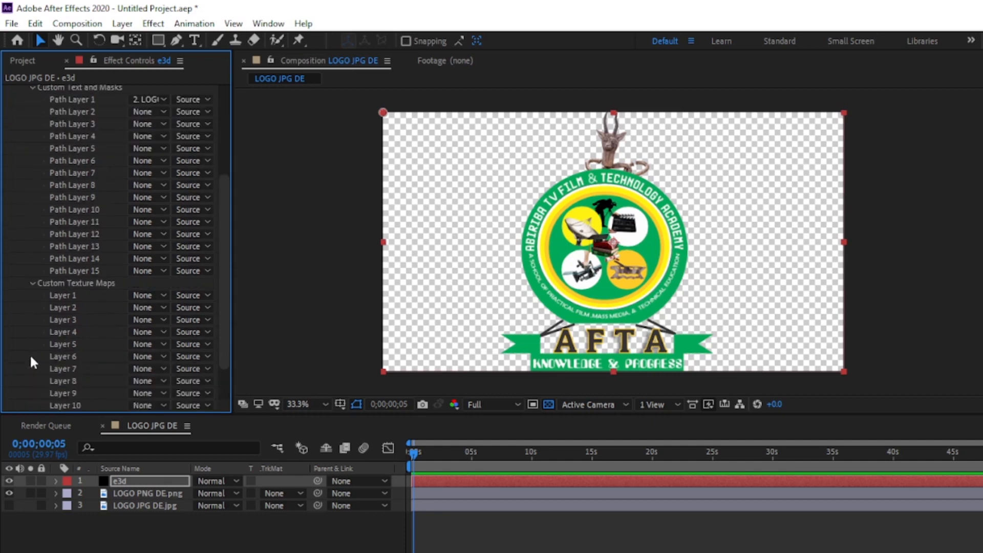
{"action": "left_click", "coordinate": [142, 307]}
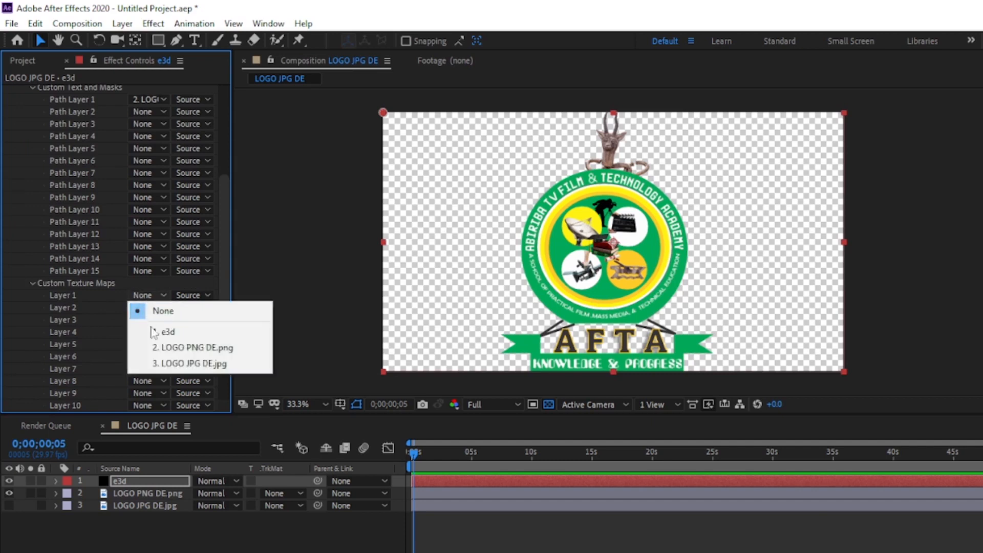
{"action": "left_click", "coordinate": [171, 367]}
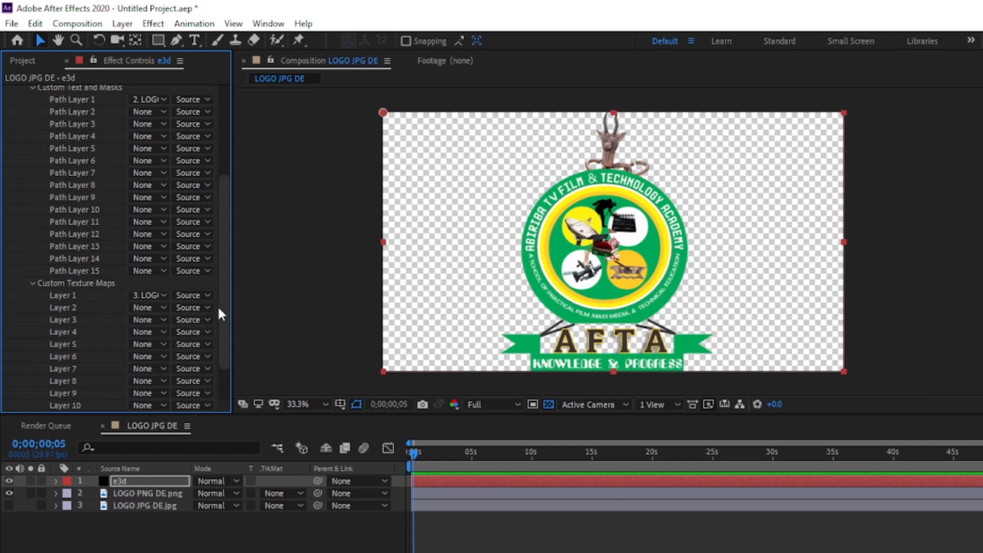
- Open Element's Scene Setup and extrude the logo path into a 3D model
{"action": "scroll", "coordinate": [223, 298], "scroll_direction": "up", "scroll_amount": 3}
{"action": "scroll", "coordinate": [236, 230], "scroll_direction": "up", "scroll_amount": 3}
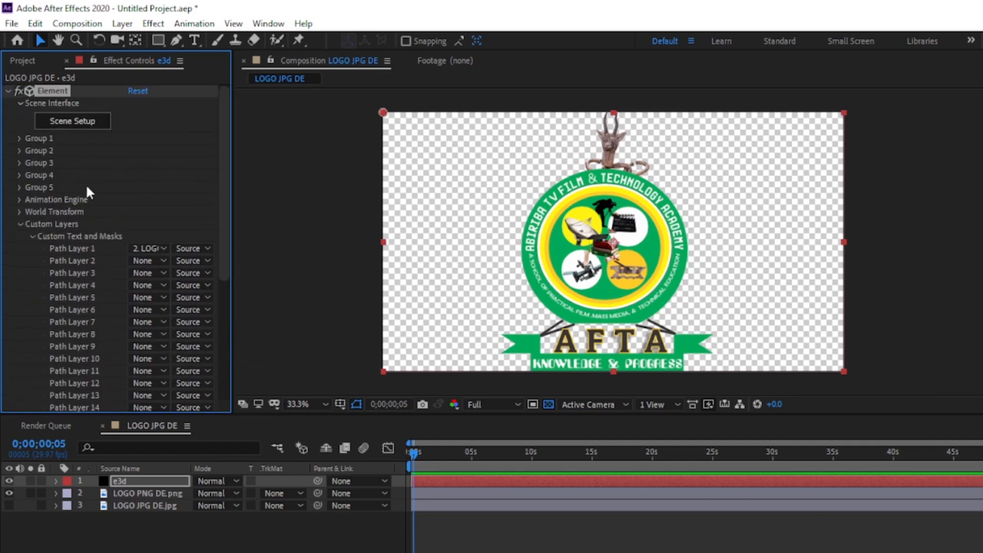
{"action": "left_click", "coordinate": [78, 122]}
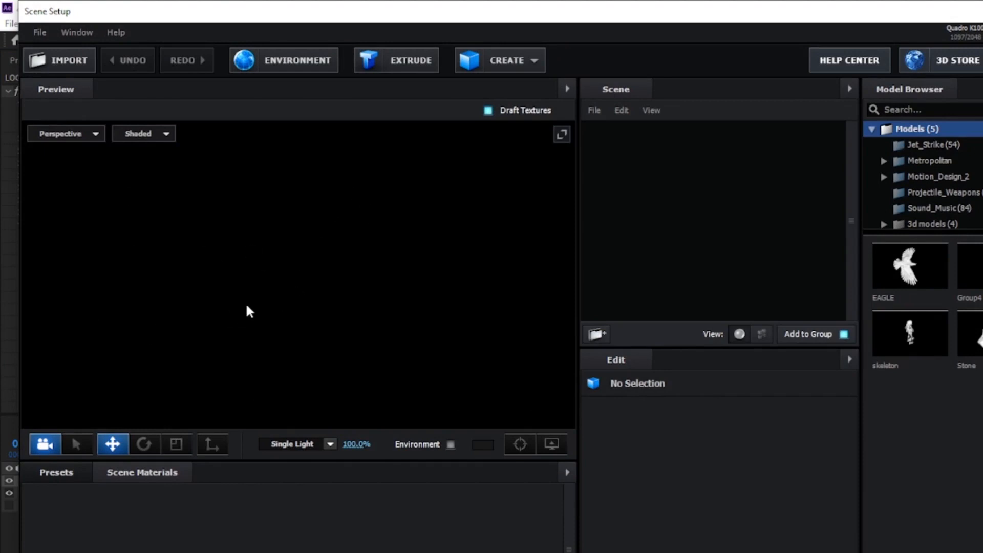
{"action": "left_click", "coordinate": [395, 61]}
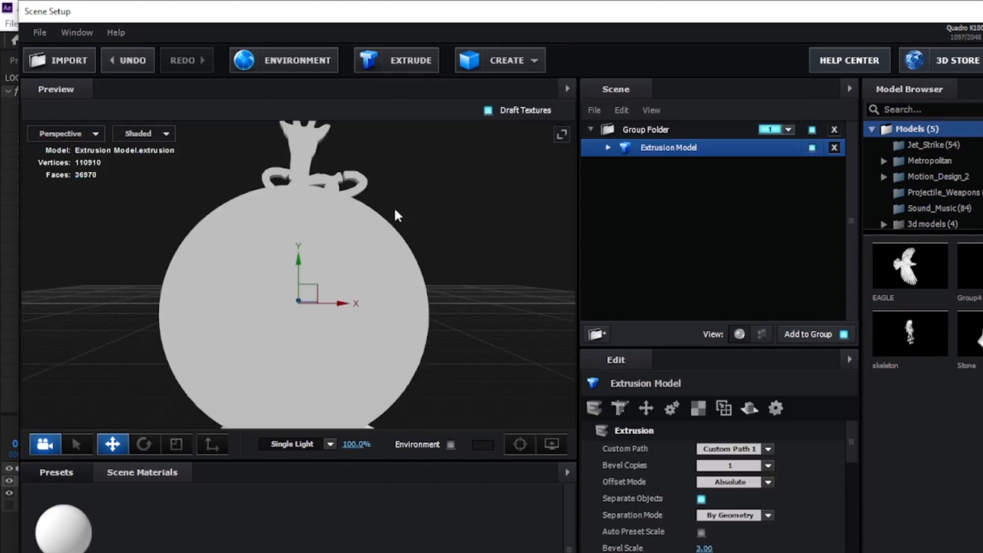
{"action": "left_click_drag", "start_coordinate": [408, 338], "coordinate": [367, 350]}
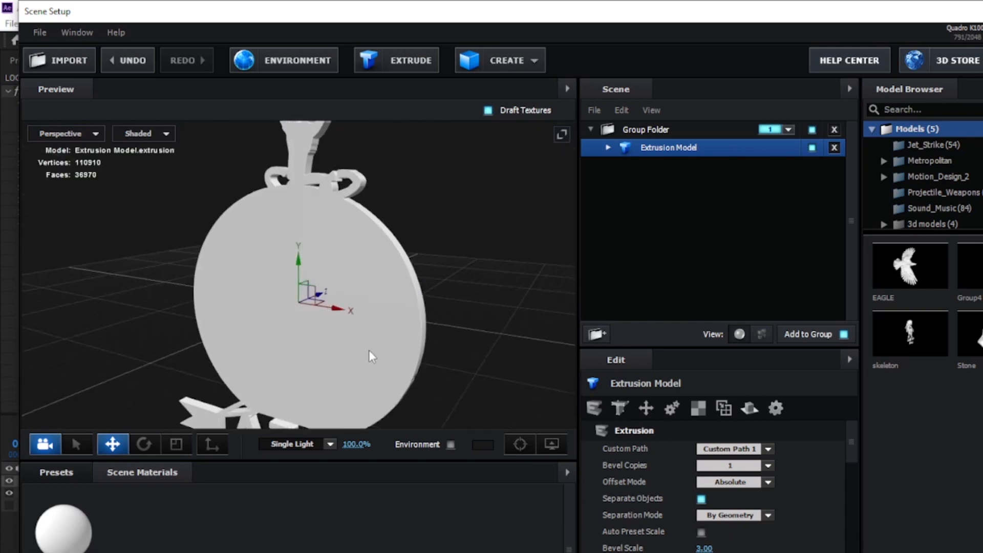
{"action": "left_click", "coordinate": [370, 350]}
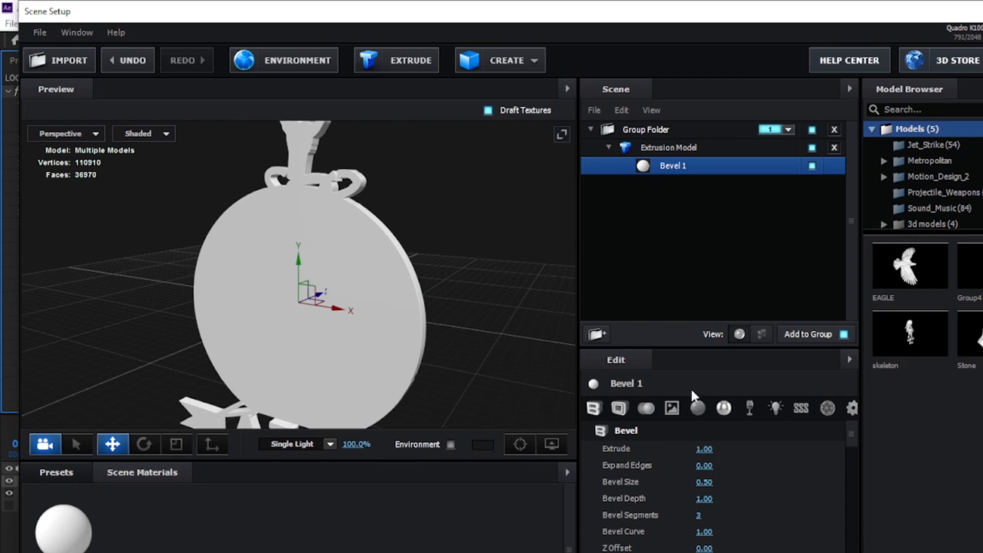
- Select the Extrusion Model and raise its tessellation detail for a finer mesh
{"action": "left_click", "coordinate": [607, 149]}
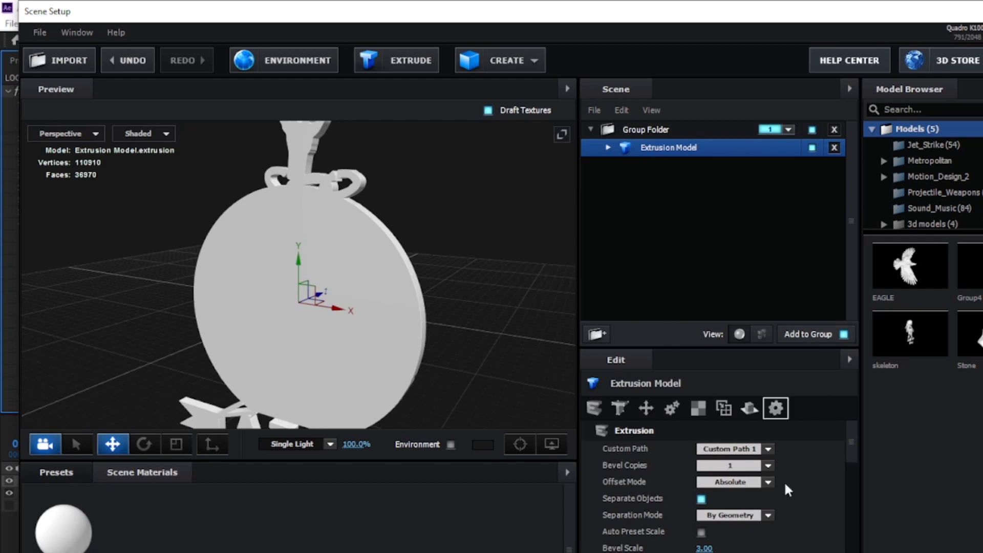
{"action": "scroll", "coordinate": [801, 538], "scroll_direction": "down", "scroll_amount": 3}
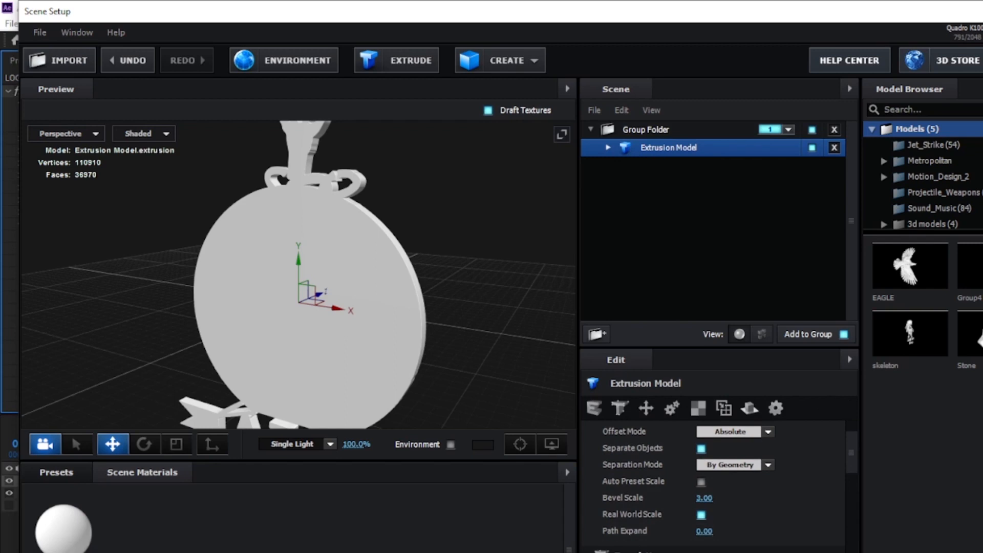
{"action": "left_click", "coordinate": [736, 552]}
{"action": "left_click", "coordinate": [738, 552]}
{"action": "left_click_drag", "start_coordinate": [474, 285], "coordinate": [443, 317]}
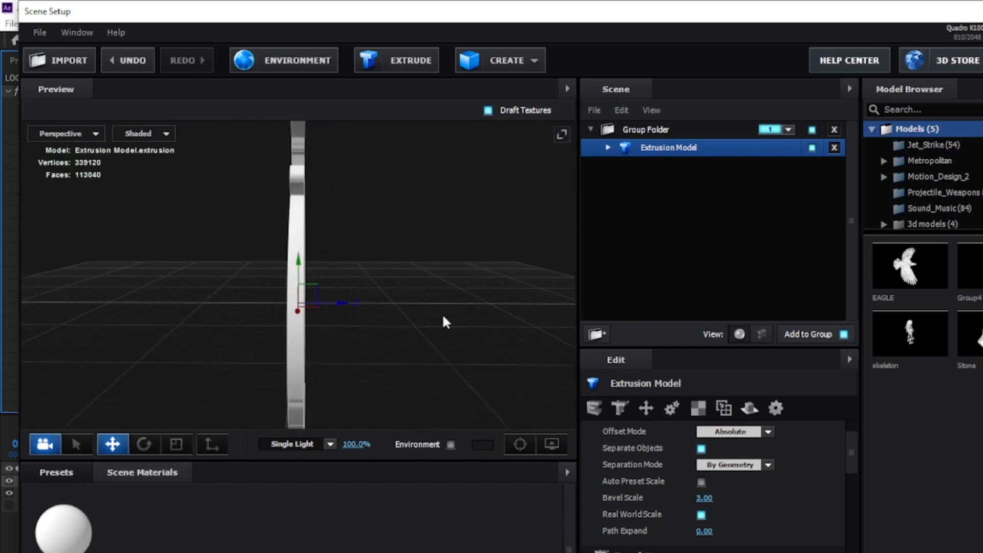
- Hide the grid in the Scene Setup preview through the view options
{"action": "left_click", "coordinate": [551, 444]}
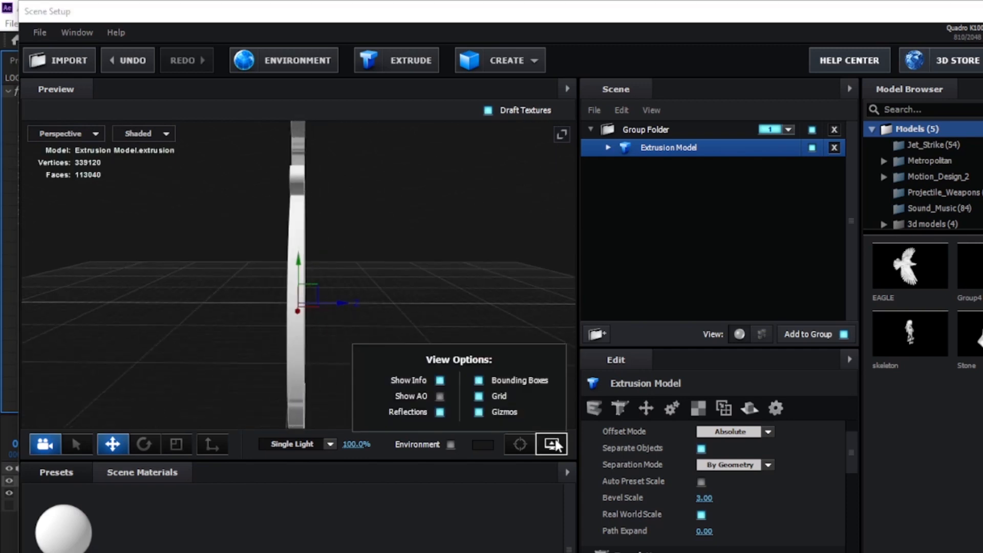
{"action": "left_click", "coordinate": [478, 397]}
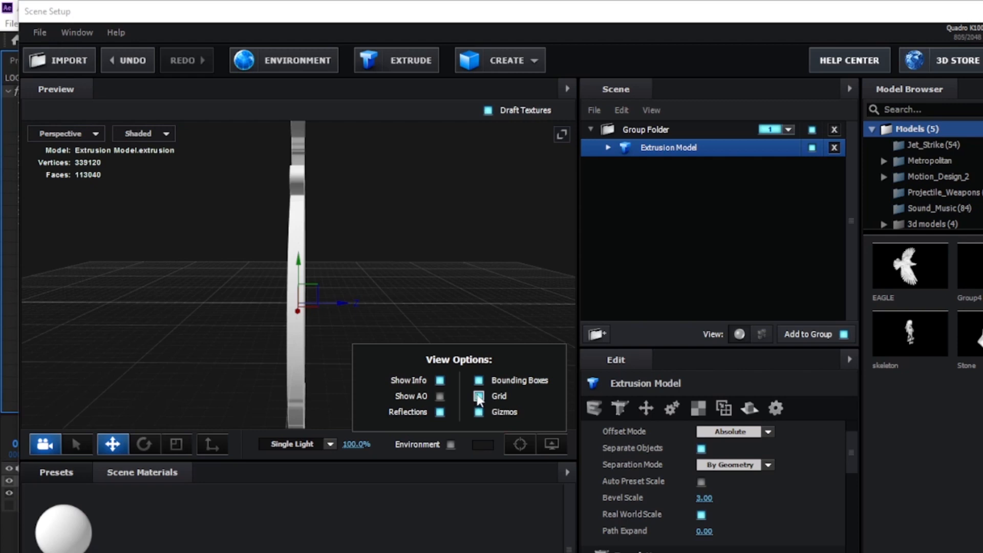
{"action": "left_click_drag", "start_coordinate": [483, 278], "coordinate": [504, 314]}
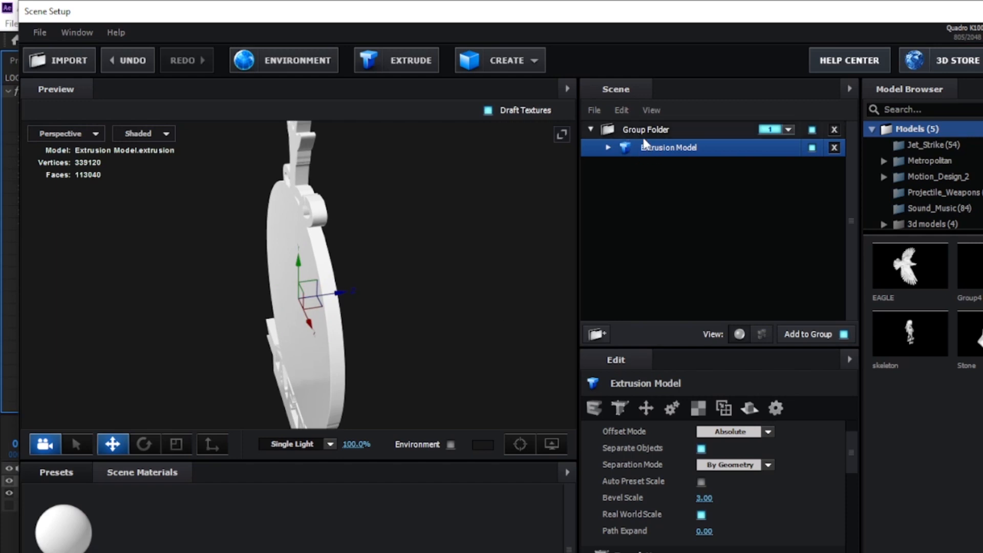
- Load LOGO JPG DE from the desktop's 3D ELEMENT LOGOS folder as the diffuse texture of the Extrusion Model's Bevel 1
{"action": "left_click", "coordinate": [608, 148]}
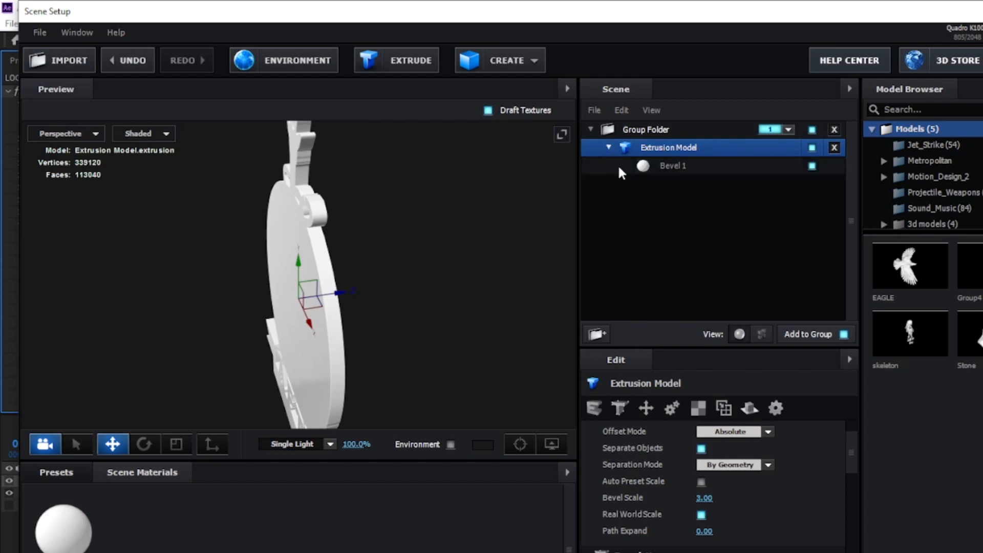
{"action": "left_click", "coordinate": [672, 167]}
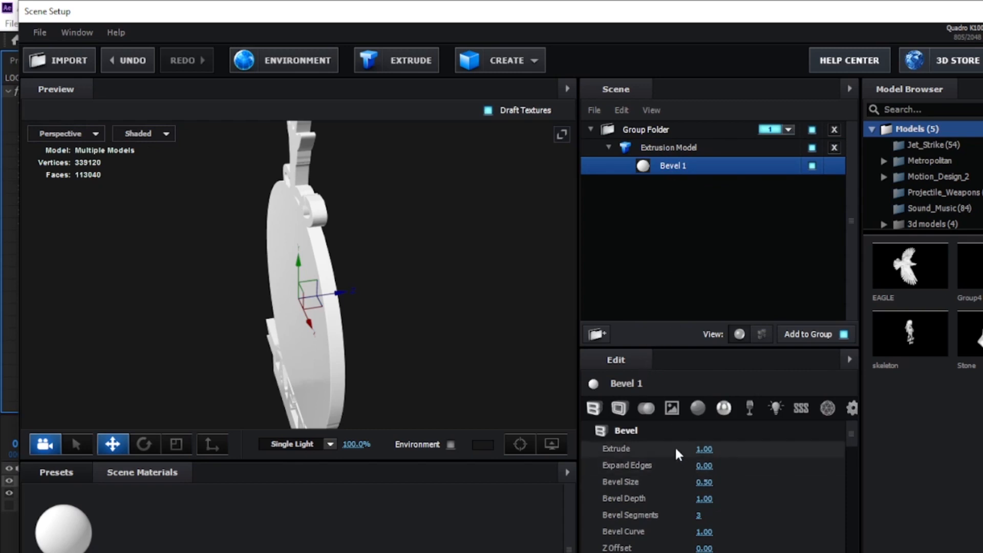
{"action": "left_click", "coordinate": [676, 412]}
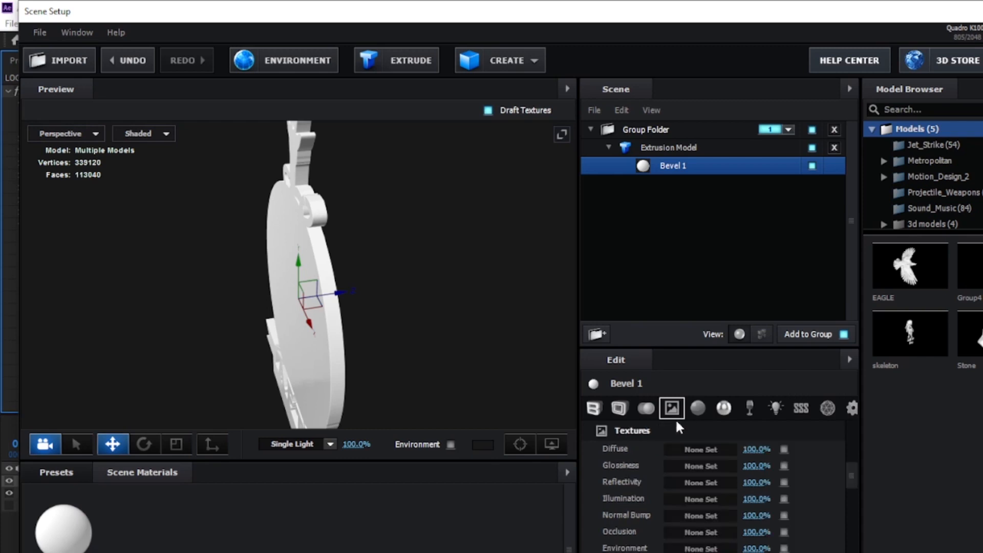
{"action": "mouse_move", "coordinate": [629, 449]}
{"action": "left_click", "coordinate": [705, 445]}
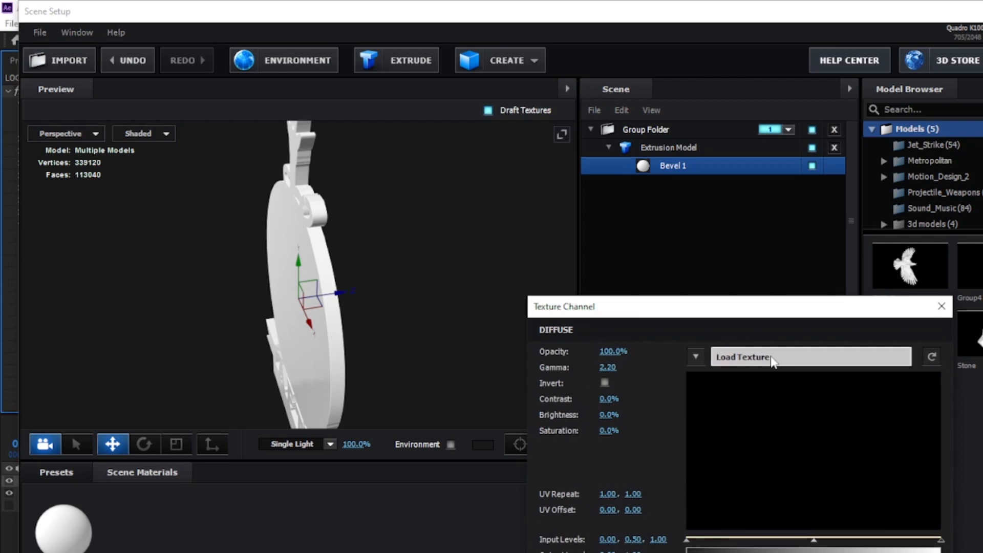
{"action": "left_click", "coordinate": [774, 358]}
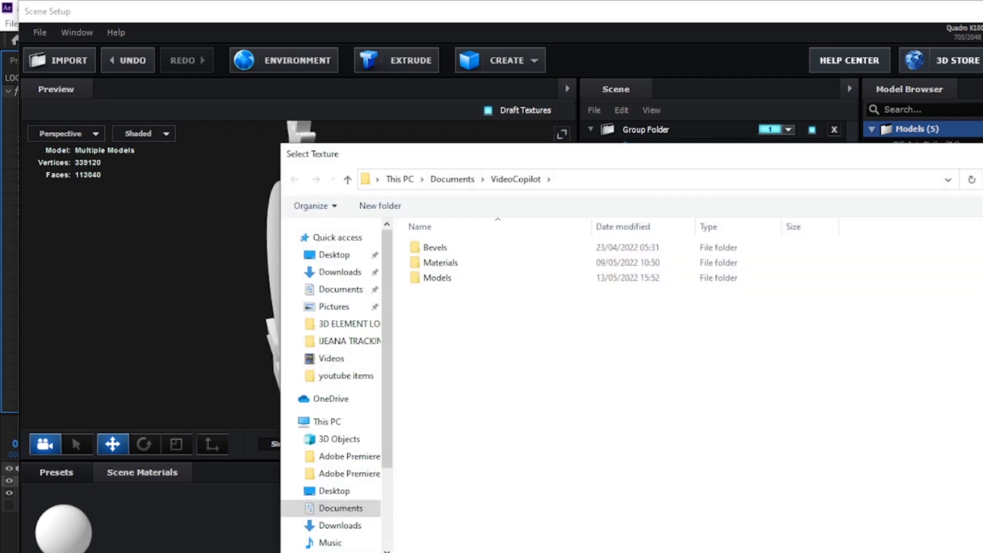
{"action": "left_click", "coordinate": [334, 491]}
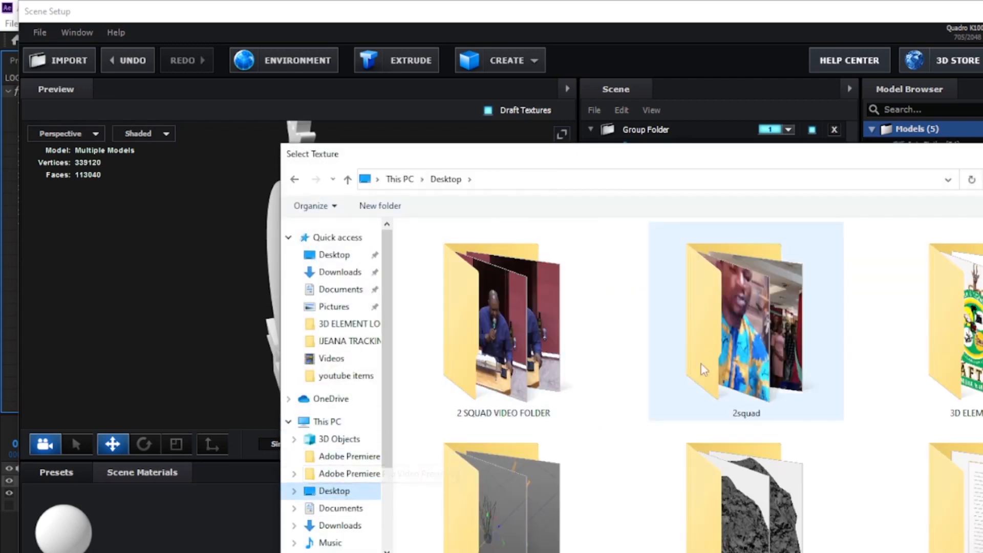
{"action": "left_click", "coordinate": [980, 336]}
{"action": "double_click", "coordinate": [973, 335]}
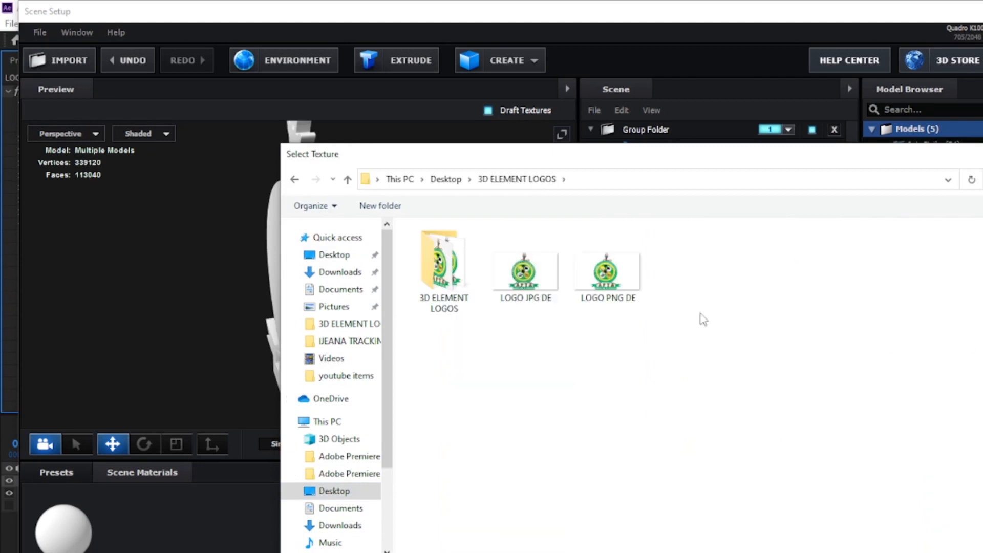
{"action": "left_click", "coordinate": [536, 291]}
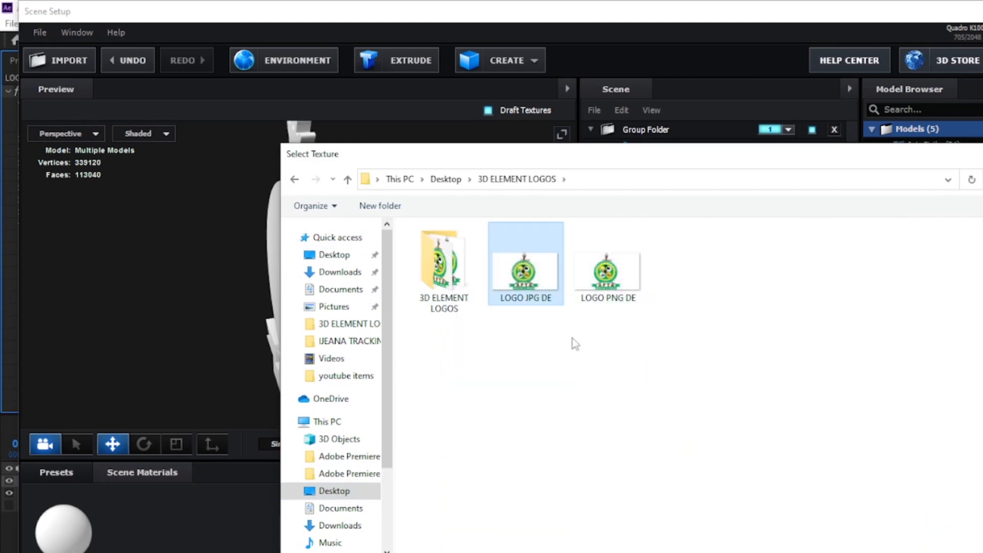
{"action": "key", "text": "Return"}
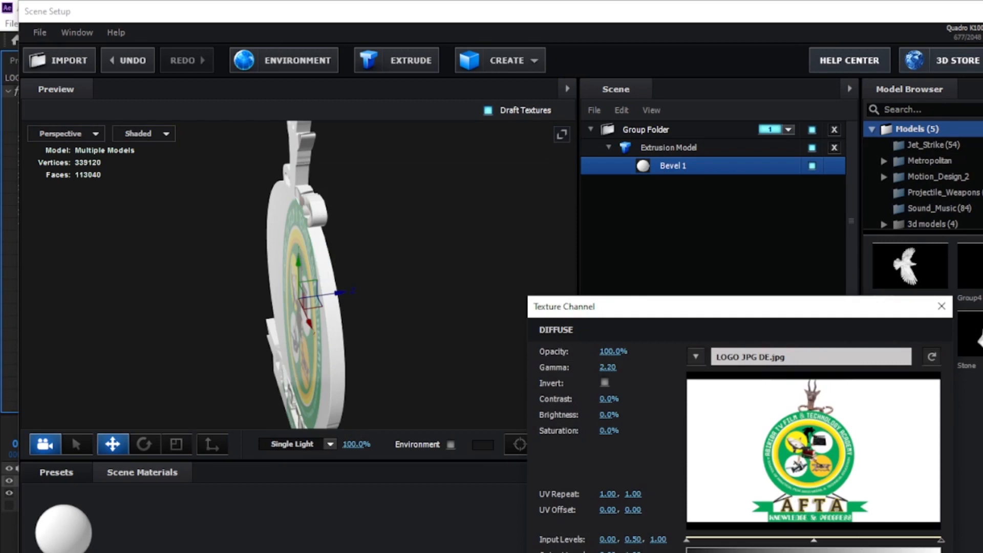
{"action": "key", "text": "Return"}
- Enable Use Layer as UV for Bevel 1 so the texture maps to the source layer
{"action": "left_click_drag", "start_coordinate": [377, 338], "coordinate": [464, 304]}
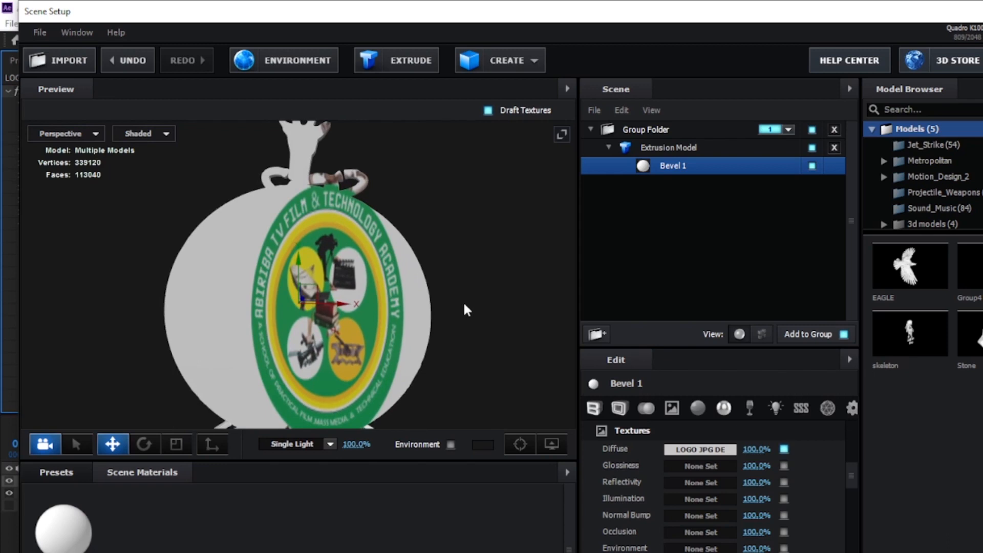
{"action": "left_click_drag", "start_coordinate": [464, 309], "coordinate": [459, 308]}
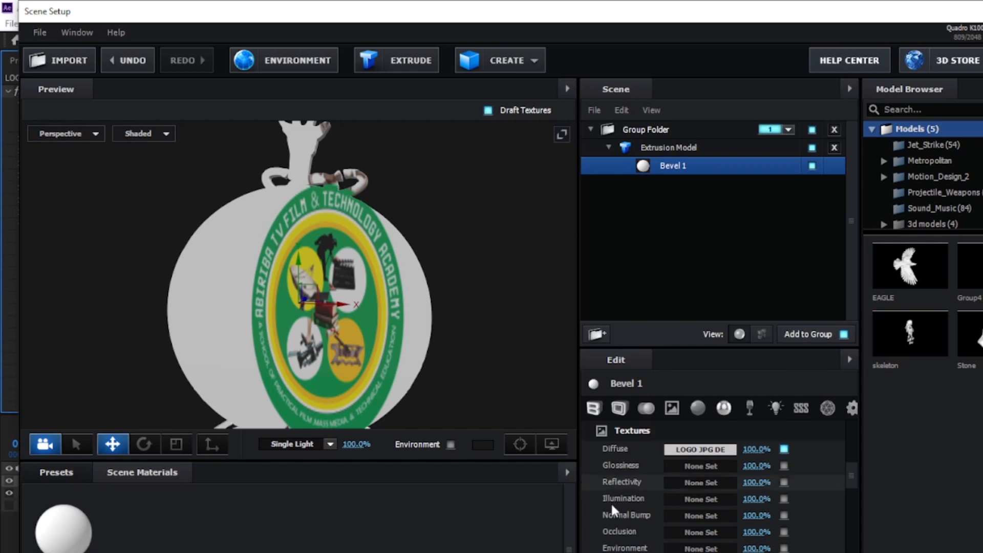
{"action": "left_click_drag", "start_coordinate": [850, 477], "coordinate": [849, 444]}
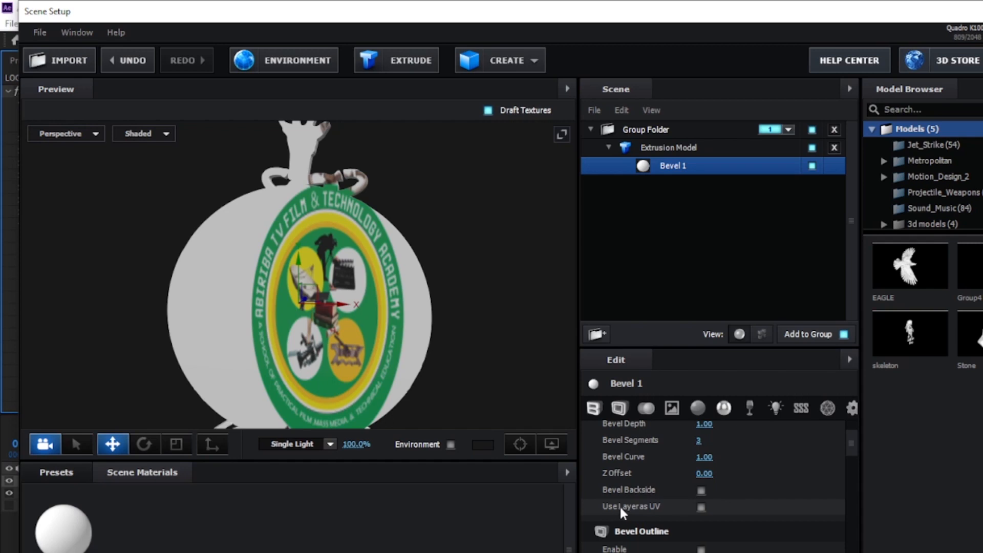
{"action": "left_click", "coordinate": [701, 507]}
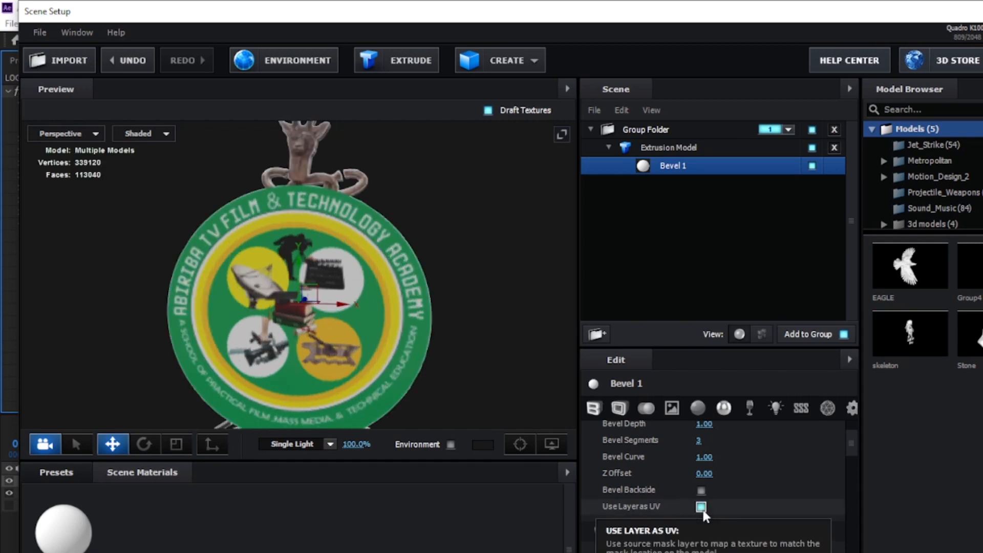
- Inspect the model's back, accept the scene setup, and hide the LOGO PNG DE.png layer in the composition
{"action": "left_click_drag", "start_coordinate": [471, 360], "coordinate": [306, 369]}
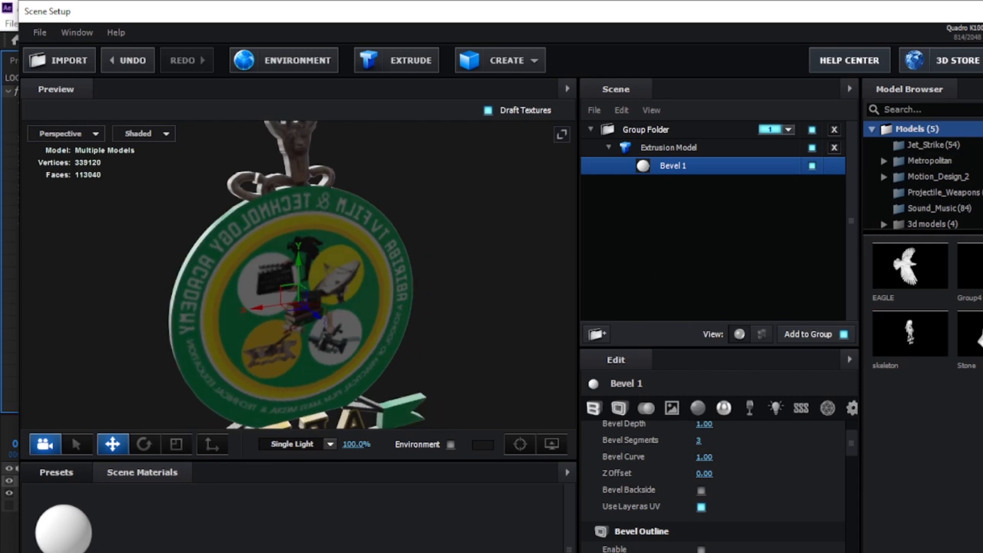
{"action": "key", "text": "Return"}
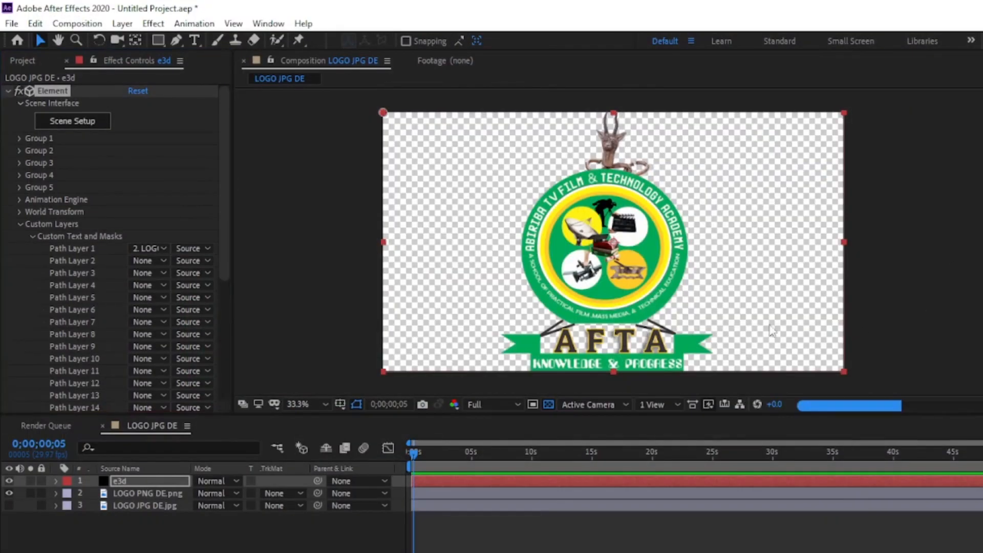
{"action": "left_click", "coordinate": [9, 493]}
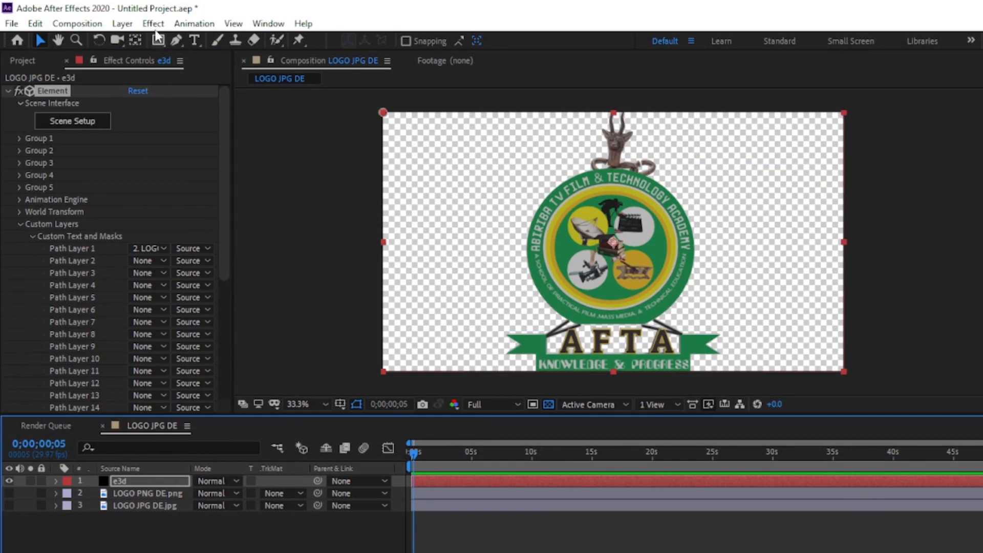
- Create a two-node camera layer with the 24mm preset
{"action": "left_click", "coordinate": [126, 24]}
{"action": "mouse_move", "coordinate": [144, 40]}
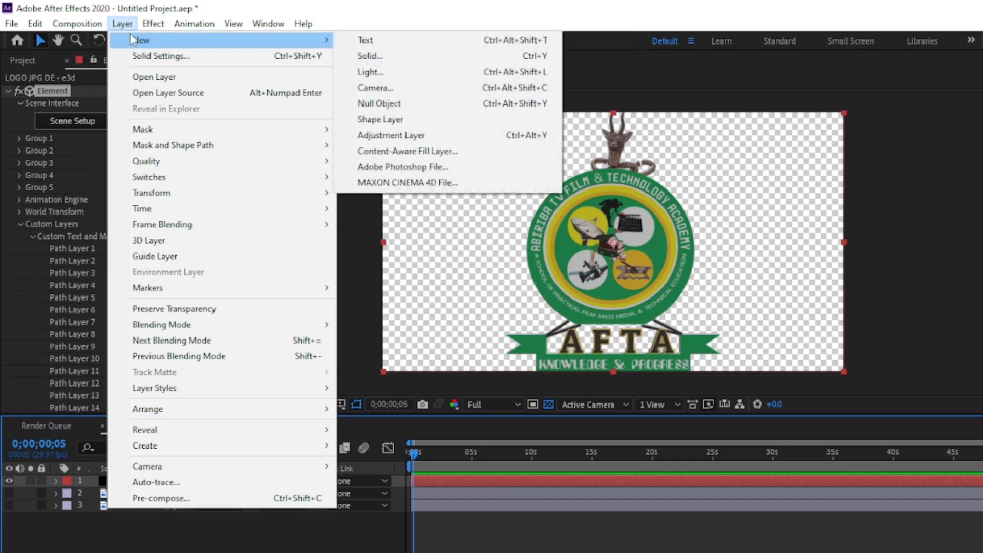
{"action": "left_click", "coordinate": [466, 87]}
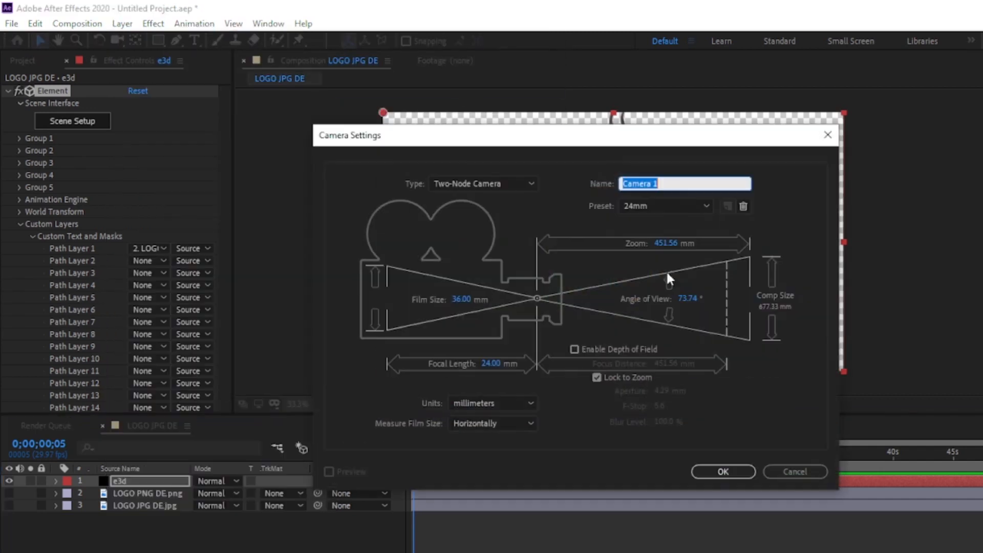
{"action": "left_click", "coordinate": [642, 205]}
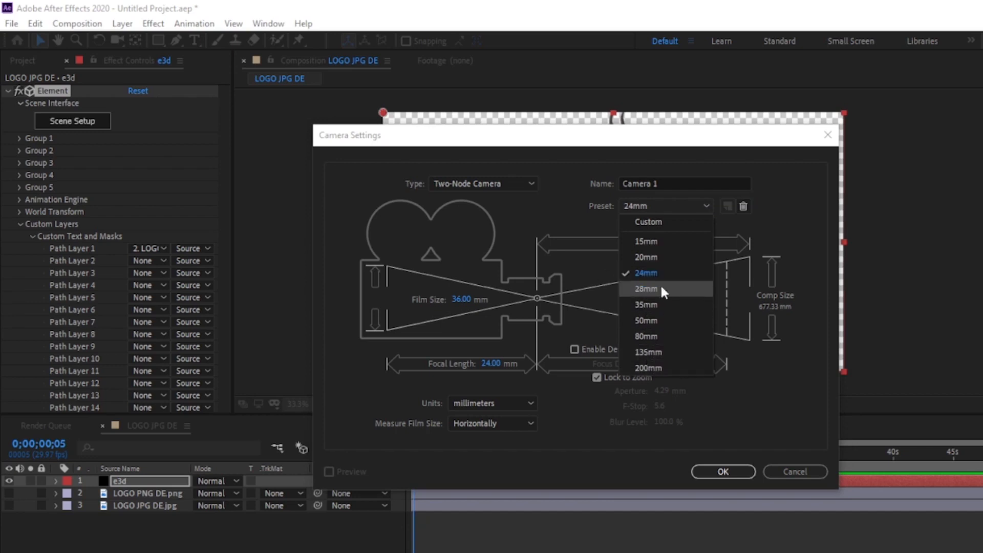
{"action": "left_click", "coordinate": [720, 472]}
{"action": "left_click", "coordinate": [719, 472]}
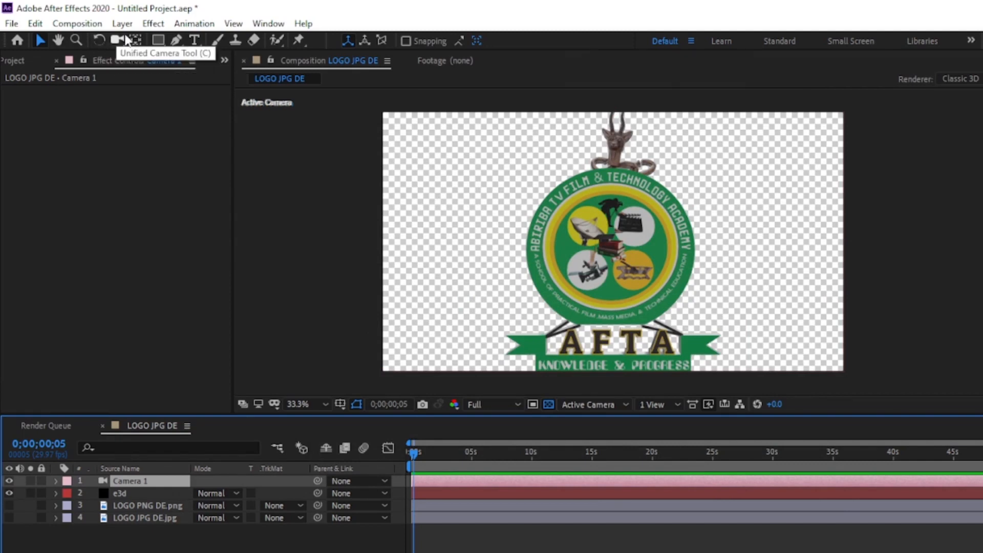
- Rotate the camera view slightly around the 3D logo with the Unified Camera tool
{"action": "left_click", "coordinate": [120, 44]}
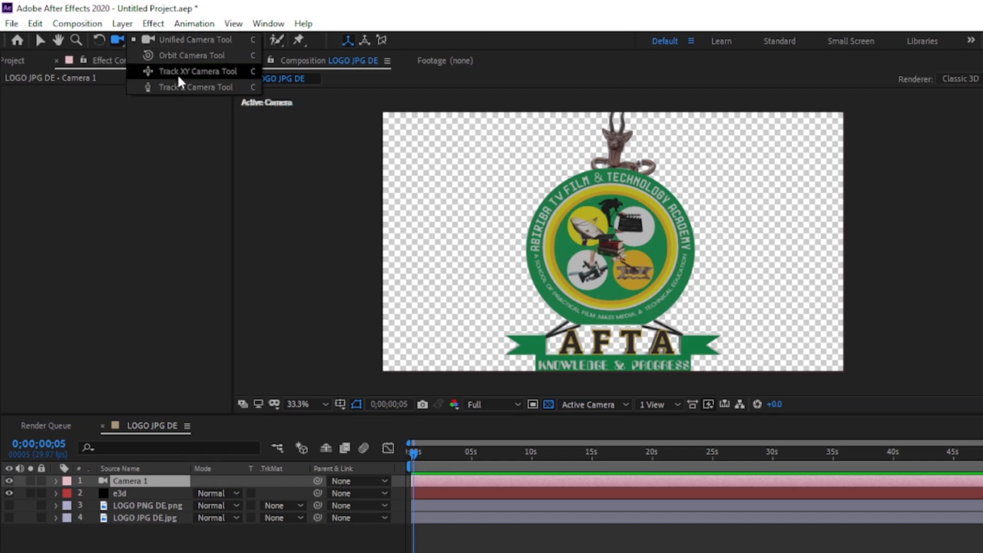
{"action": "left_click", "coordinate": [182, 38]}
{"action": "mouse_move", "coordinate": [661, 227]}
{"action": "left_mouse_down"}
{"action": "mouse_move", "coordinate": [584, 229]}
{"action": "mouse_move", "coordinate": [677, 229]}
{"action": "left_mouse_up"}
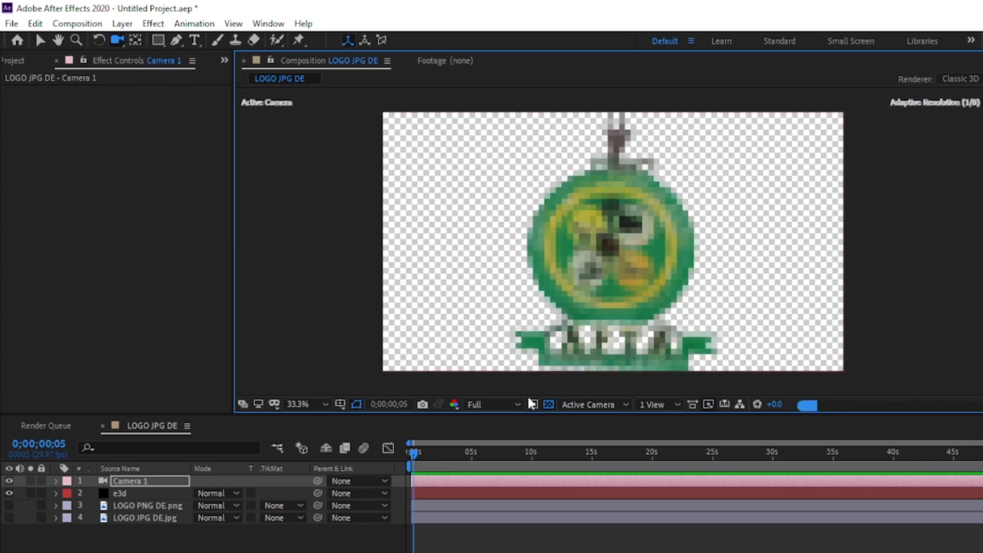
- Set the composition preview resolution to Third and rotate the camera further around the logo
{"action": "left_click", "coordinate": [485, 404]}
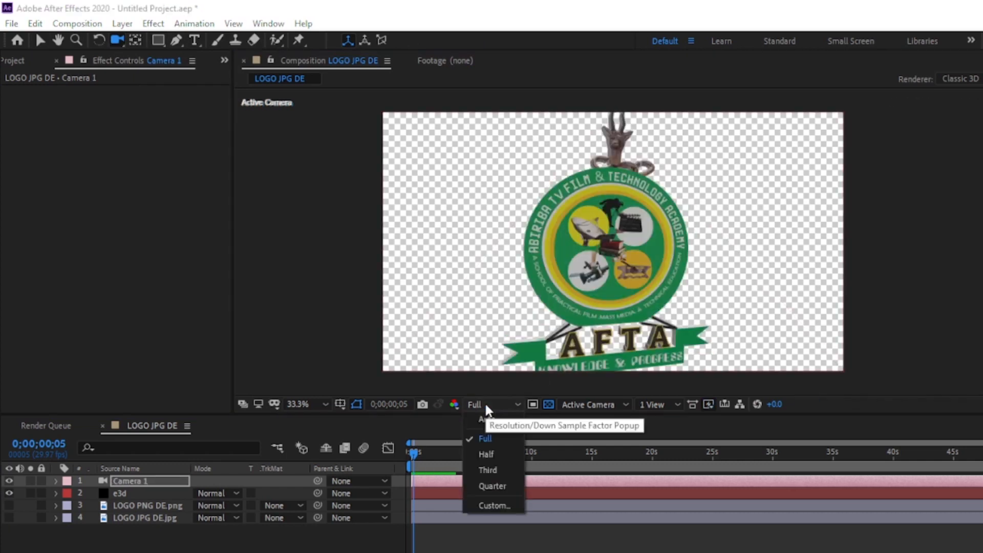
{"action": "left_click", "coordinate": [492, 471]}
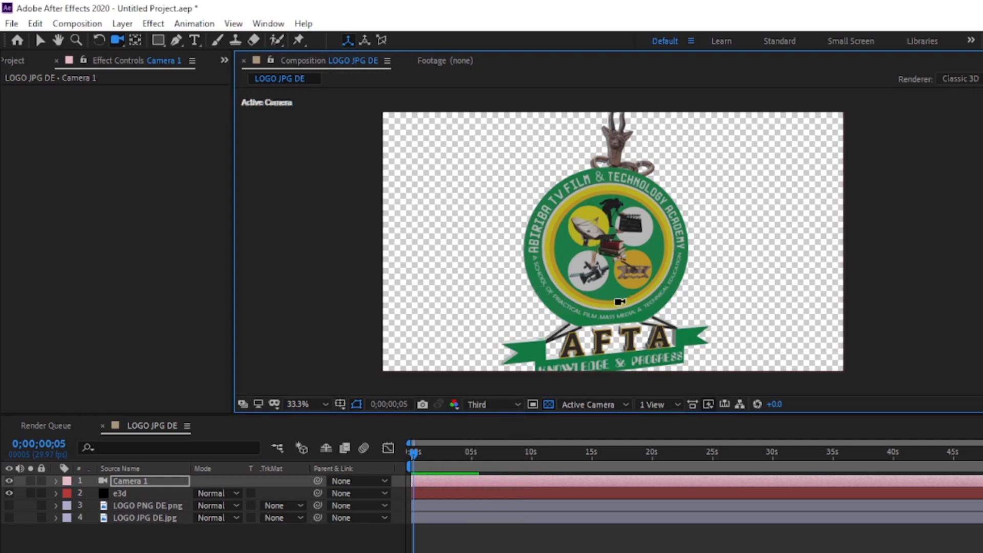
{"action": "left_click_drag", "start_coordinate": [560, 236], "coordinate": [641, 237]}
{"action": "left_click_drag", "start_coordinate": [614, 243], "coordinate": [479, 212]}
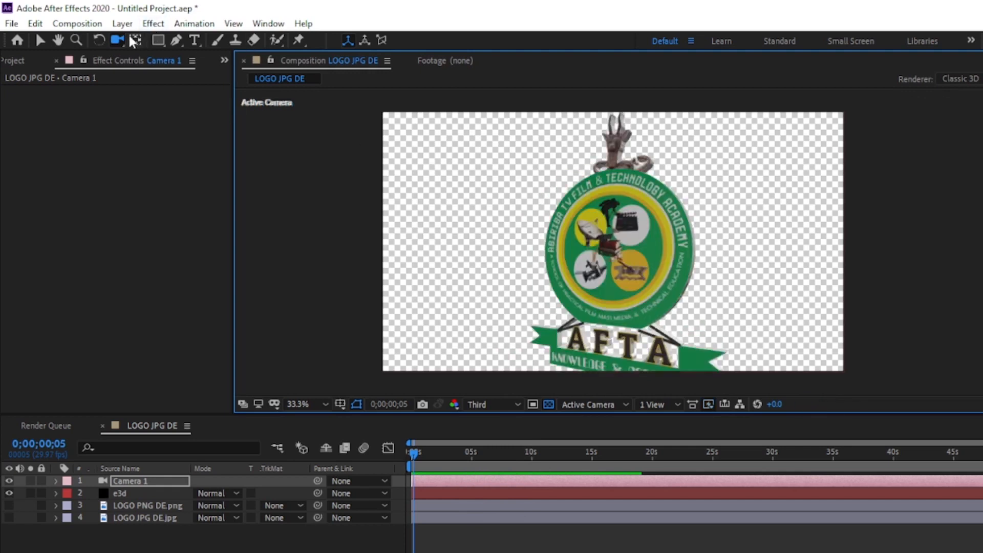
- Adjust the camera angle with the Orbit Camera tool and shift the logo right and slightly up with the Track XY Camera tool
{"action": "left_click_drag", "start_coordinate": [123, 41], "coordinate": [178, 55]}
{"action": "left_click_drag", "start_coordinate": [646, 239], "coordinate": [614, 208]}
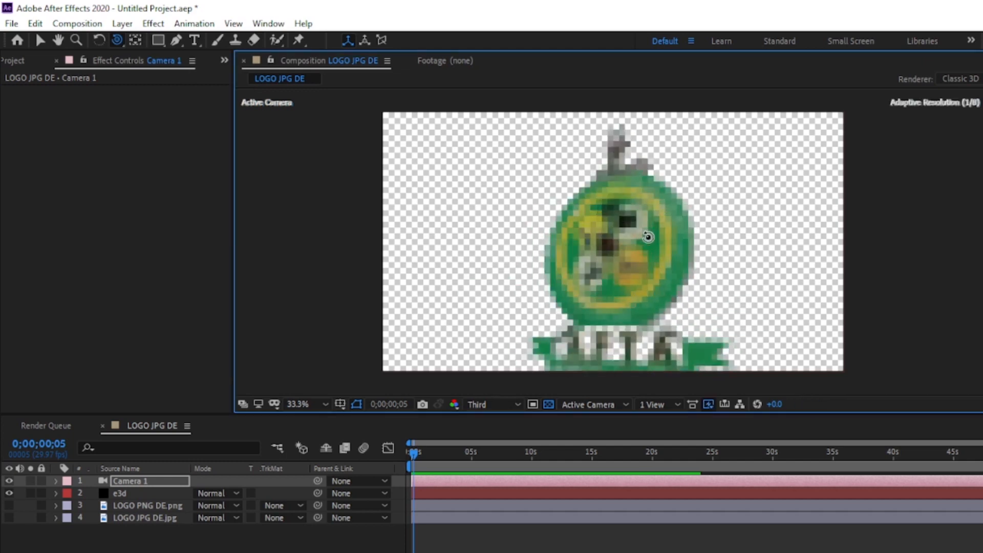
{"action": "left_click", "coordinate": [121, 38]}
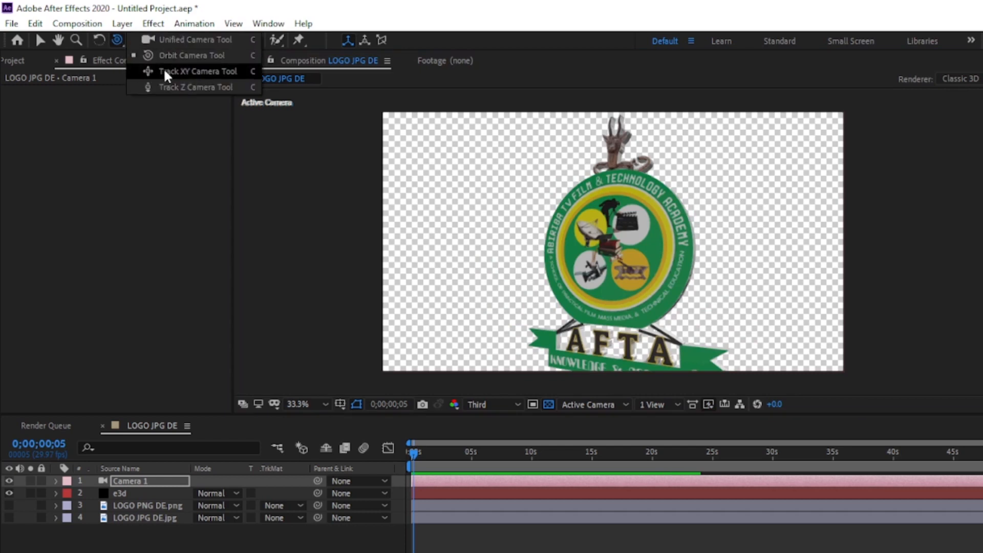
{"action": "left_click", "coordinate": [191, 72]}
{"action": "left_click_drag", "start_coordinate": [663, 253], "coordinate": [730, 234]}
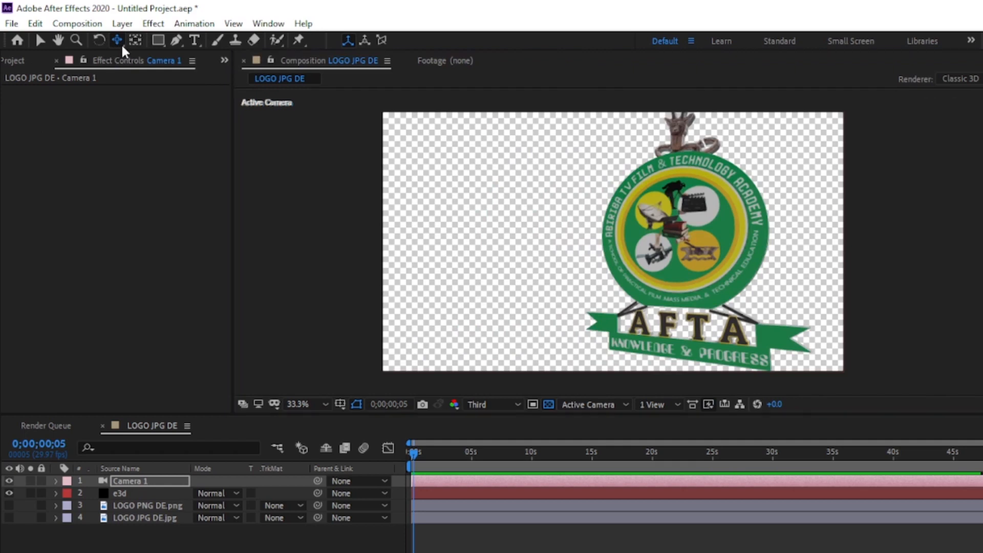
- Move the camera back with the Track Z Camera tool and orbit it until the logo is seen nearly edge-on
{"action": "left_click_drag", "start_coordinate": [117, 41], "coordinate": [161, 89]}
{"action": "left_click_drag", "start_coordinate": [635, 225], "coordinate": [673, 282]}
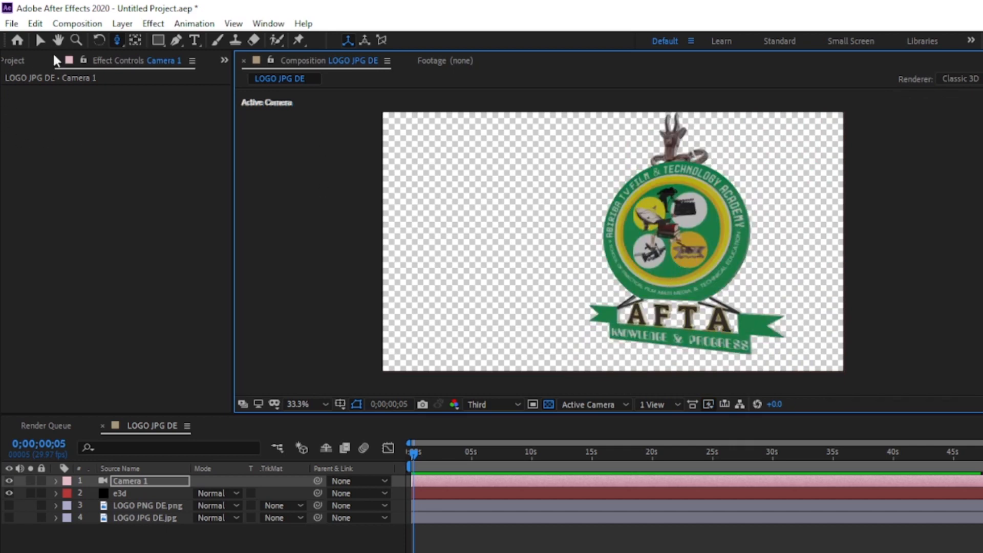
{"action": "left_click_drag", "start_coordinate": [115, 44], "coordinate": [160, 56]}
{"action": "left_click_drag", "start_coordinate": [722, 256], "coordinate": [845, 245]}
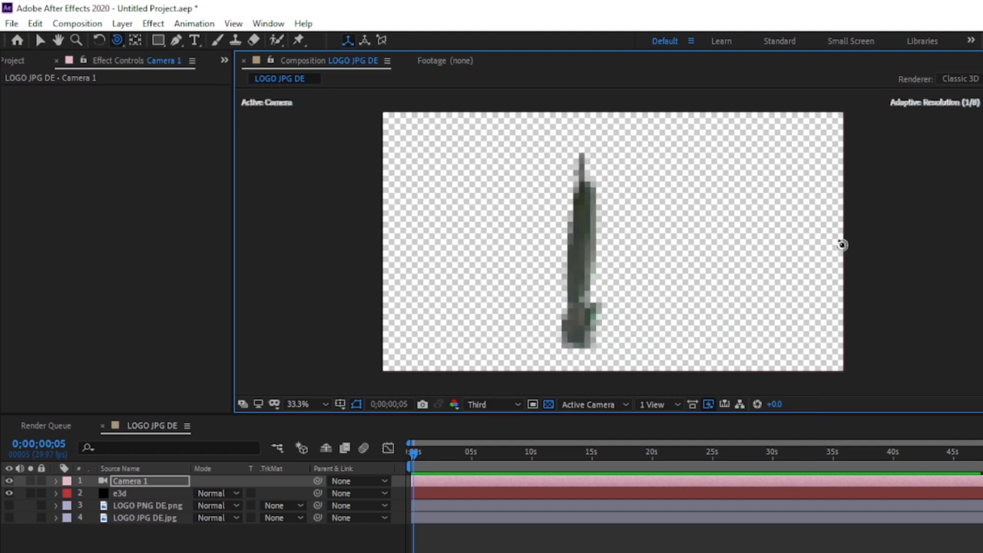
{"action": "left_click_drag", "start_coordinate": [781, 248], "coordinate": [757, 242]}
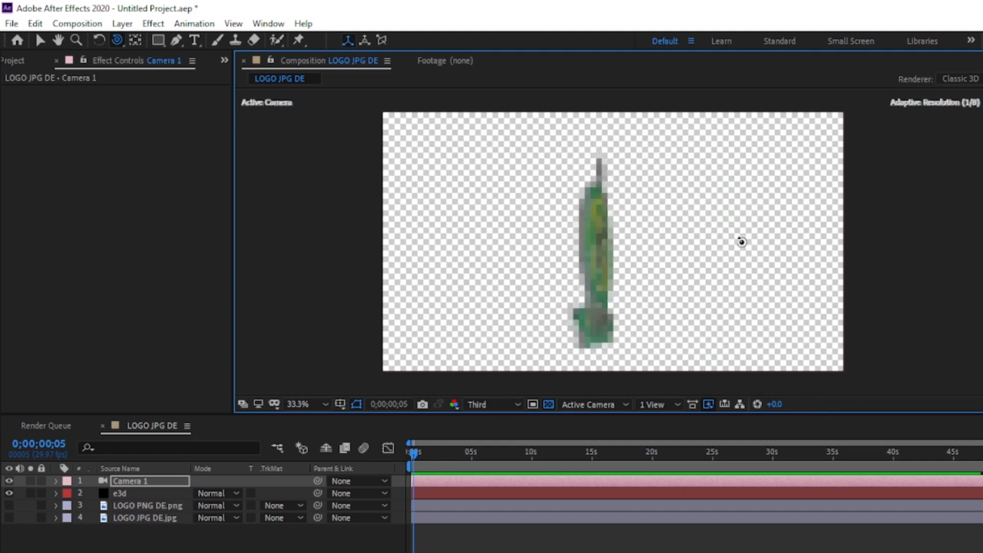